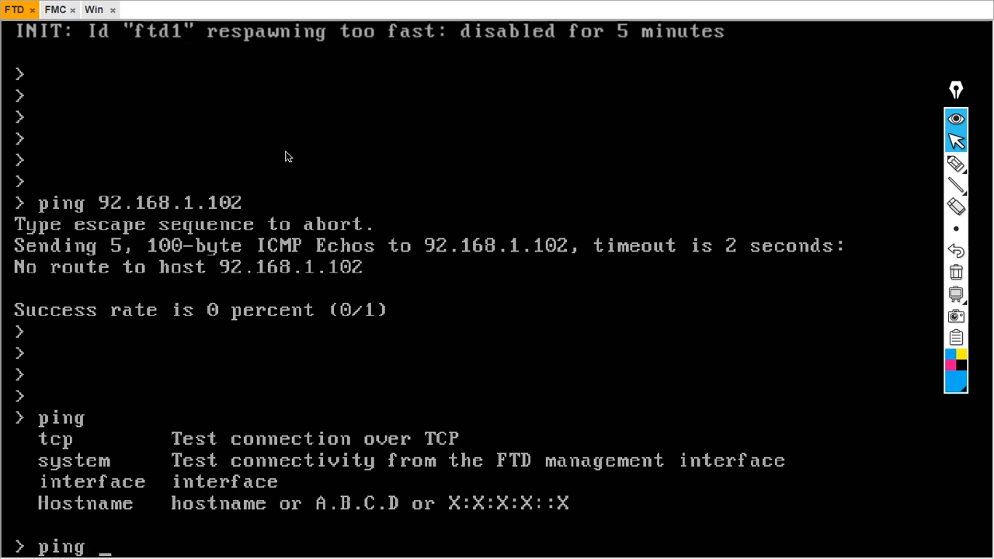
# Ping system 192.168.1.102 and stop it, confirming 0% packet loss
pyautogui.write('system')
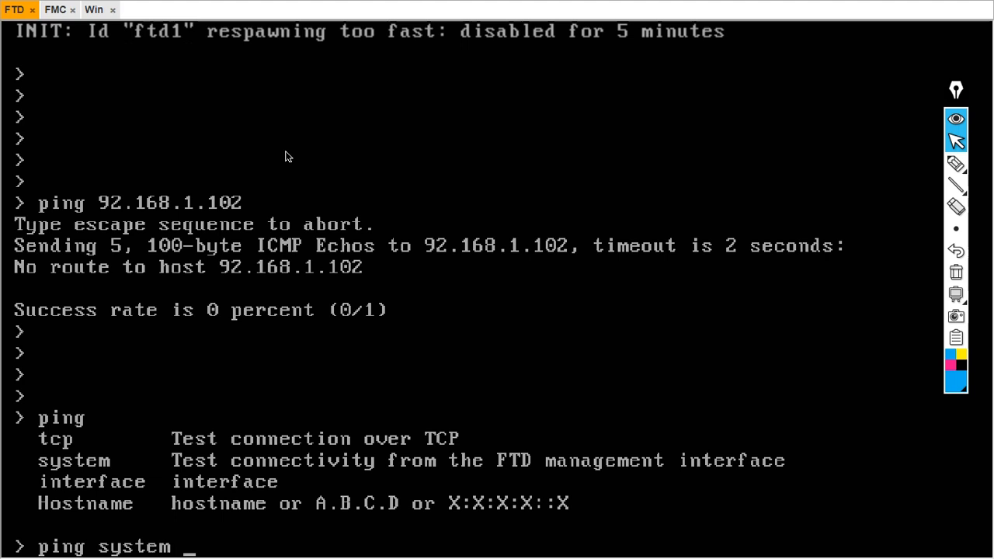
pyautogui.write(' 192.168.')
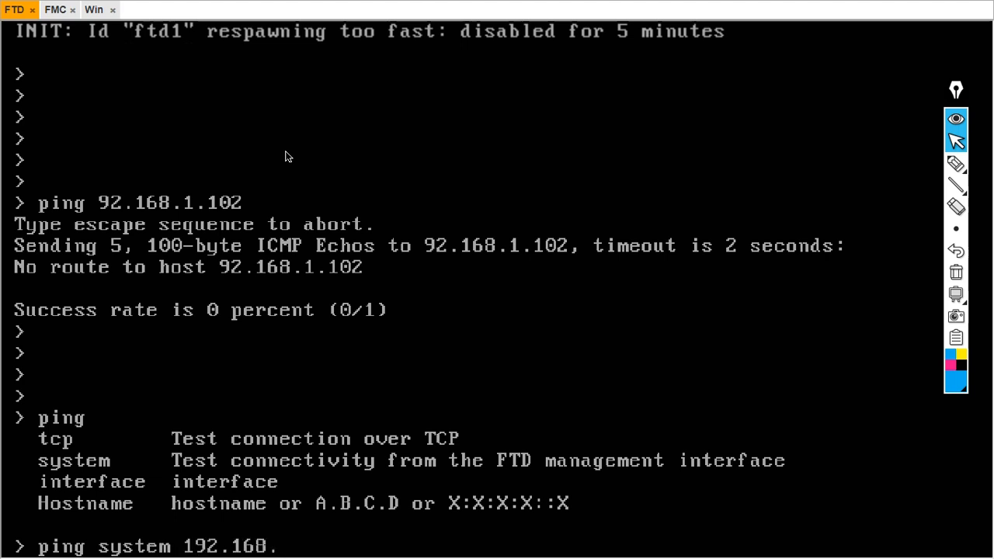
pyautogui.write('1.102')
pyautogui.press('Return')
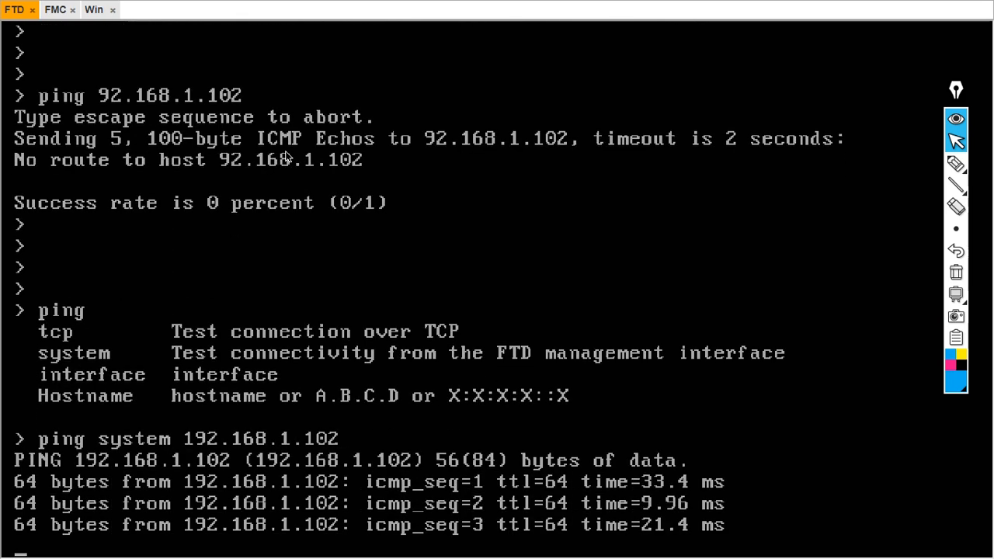
pyautogui.hotkey('ctrl', 'c')
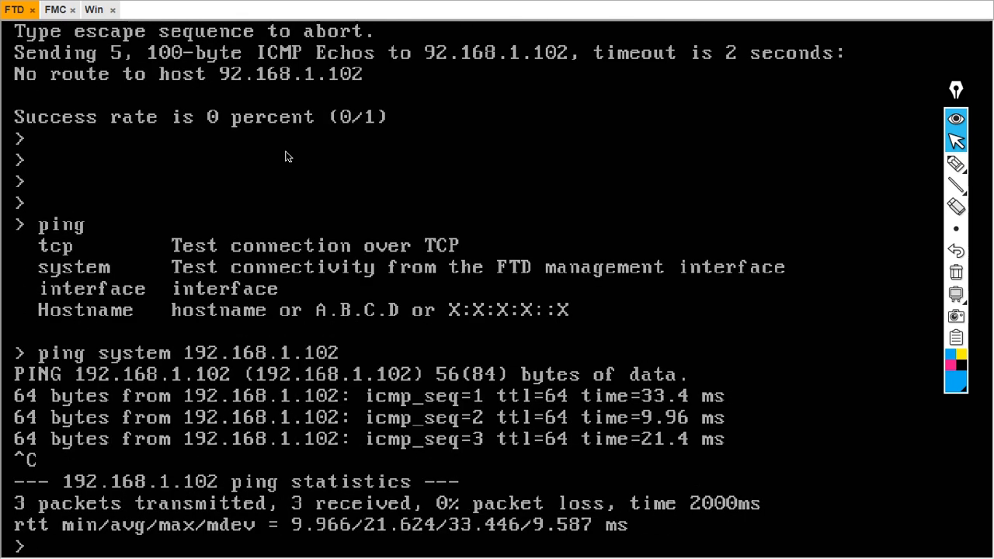
pyautogui.press('Return')
pyautogui.press('Return')
pyautogui.press('Return')
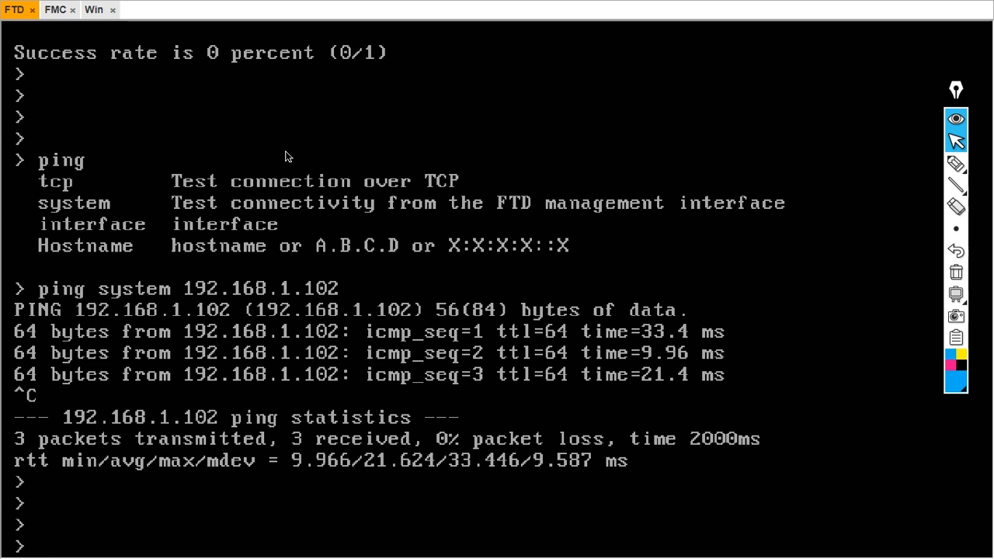
# Drop the partial route command and enter the expert shell at admin@firepower
pyautogui.write('route-n')
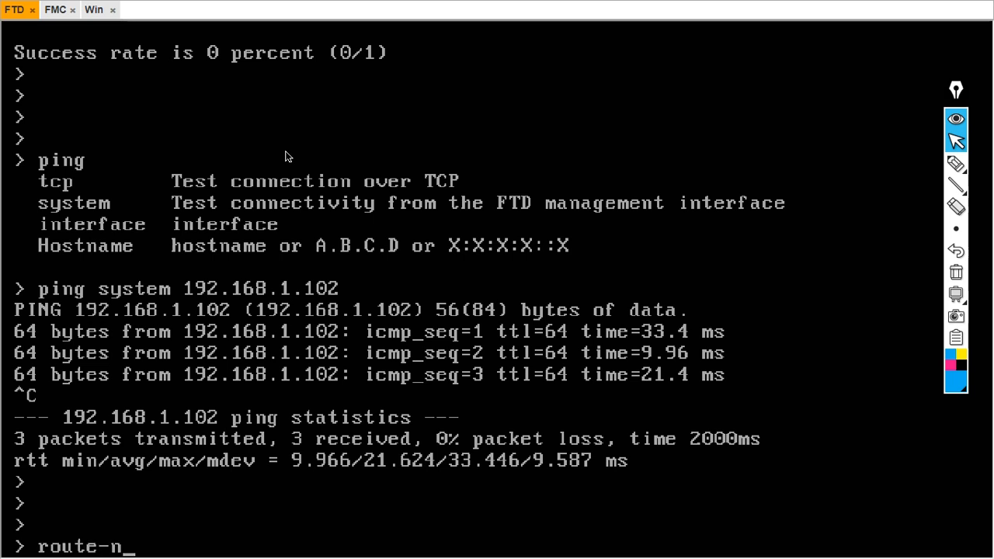
pyautogui.press('BackSpace')
pyautogui.press('BackSpace')
pyautogui.write('-')
pyautogui.press('BackSpace')
pyautogui.press('BackSpace')
pyautogui.press('BackSpace')
pyautogui.press('Return')
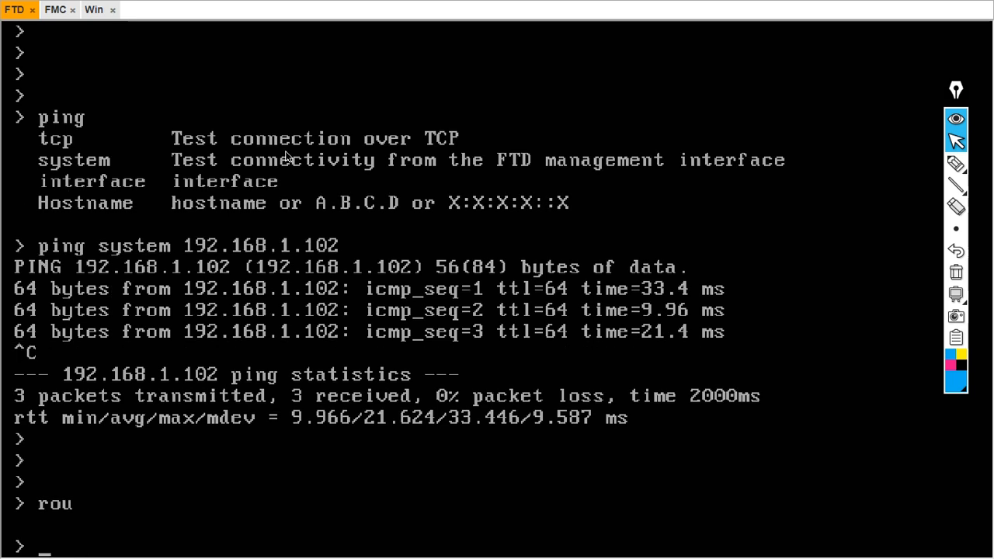
pyautogui.write('xp')
pyautogui.press('BackSpace')
pyautogui.press('BackSpace')
pyautogui.write('expert')
pyautogui.press('Return')
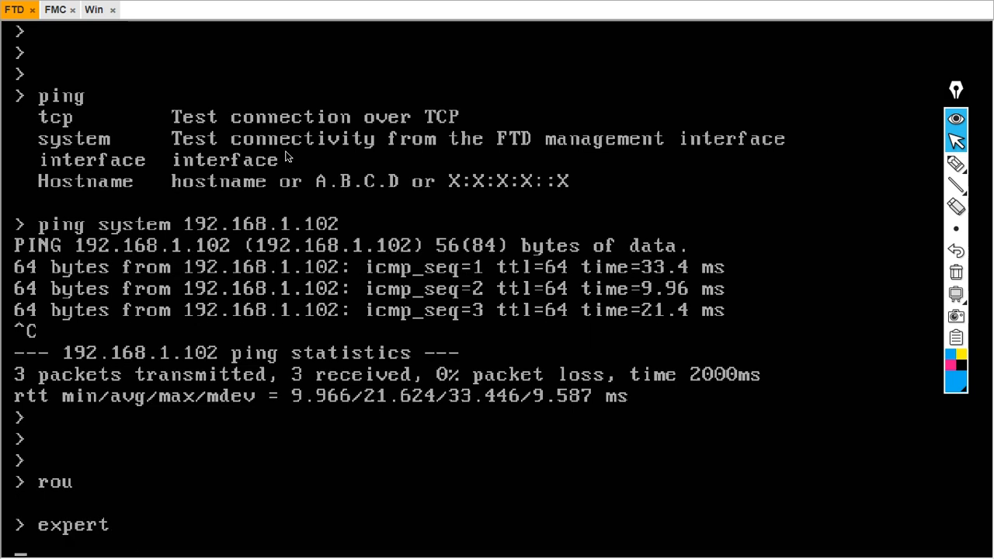
pyautogui.press('Return')
pyautogui.press('Return')
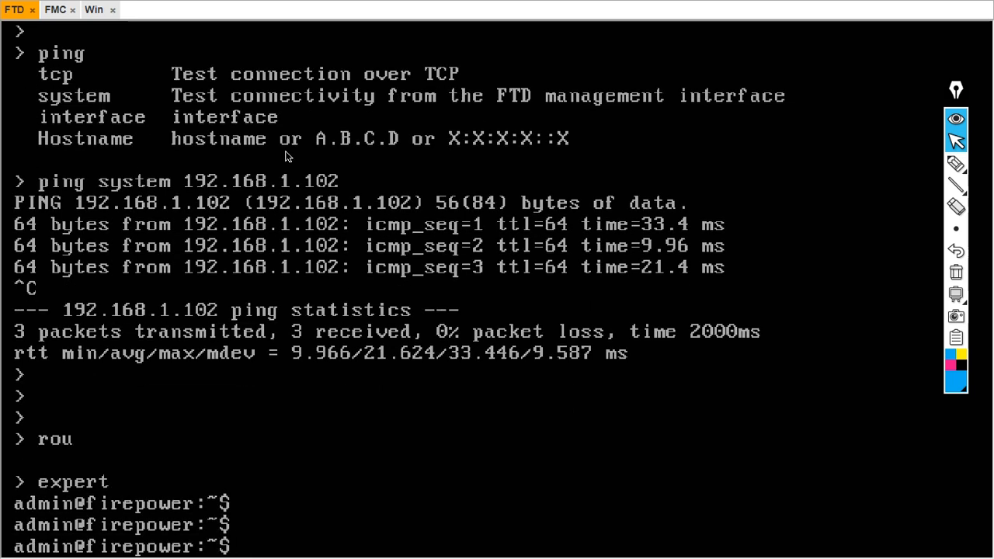
# Run route -n and mark the default route via 192.168.1.222 on br1
pyautogui.write('route -n')
pyautogui.press('Return')
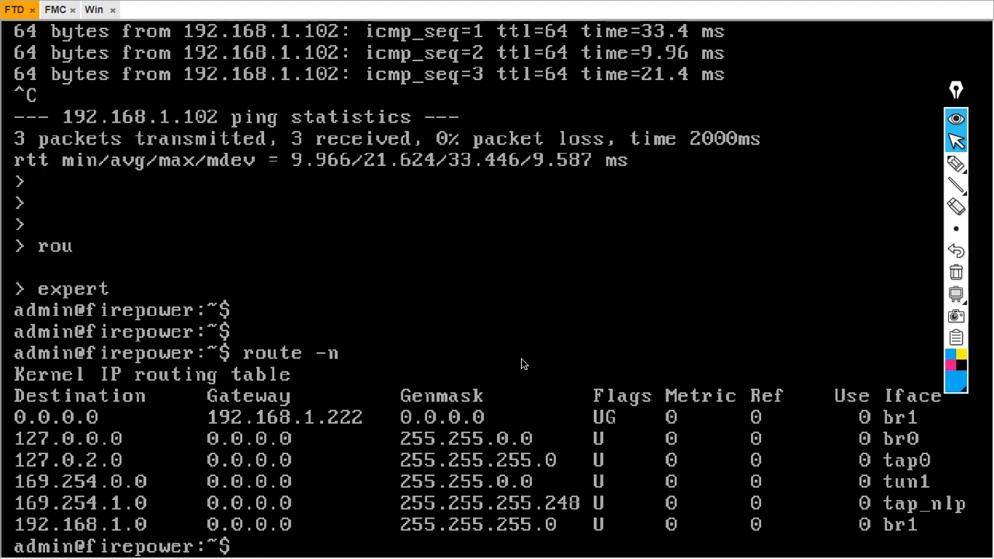
pyautogui.click(956, 163)
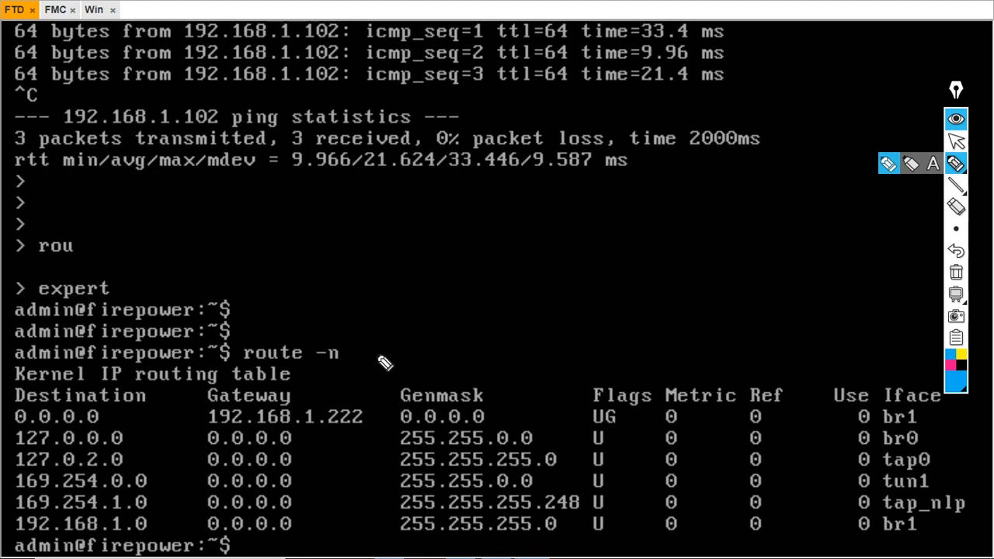
pyautogui.moveTo(167, 432); pyautogui.dragTo(188, 416)
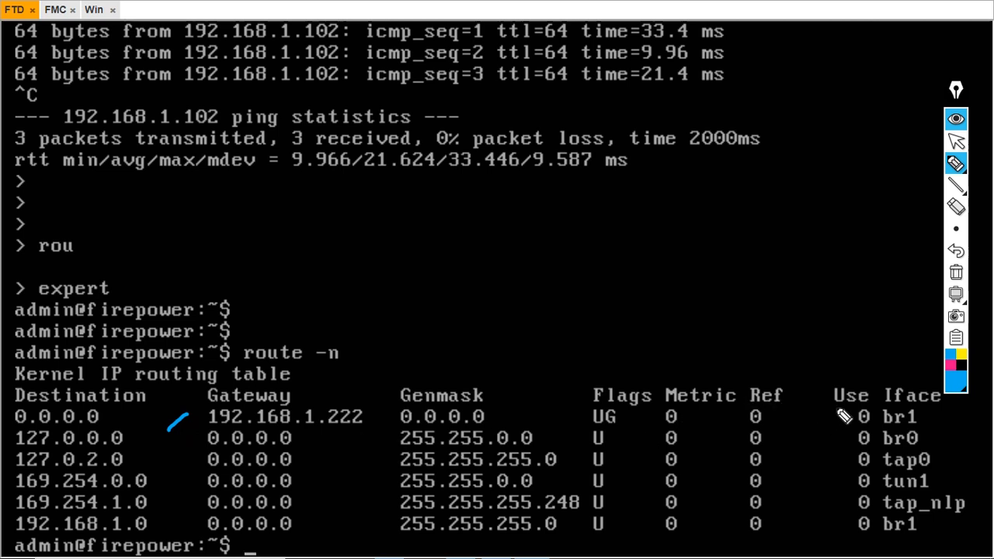
pyautogui.moveTo(836, 406)
pyautogui.mouseDown()
pyautogui.moveTo(851, 428)
pyautogui.moveTo(942, 432)
pyautogui.moveTo(947, 420)
pyautogui.moveTo(936, 414)
pyautogui.moveTo(947, 412)
pyautogui.moveTo(937, 411)
pyautogui.moveTo(933, 426)
pyautogui.moveTo(952, 425)
pyautogui.mouseUp()
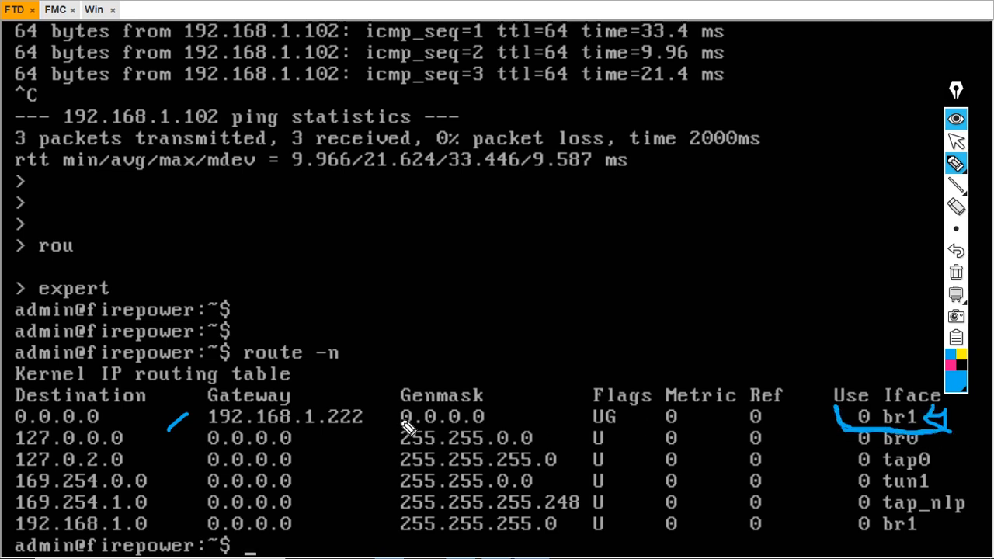
pyautogui.moveTo(376, 416)
pyautogui.mouseDown()
pyautogui.moveTo(672, 431)
pyautogui.moveTo(817, 415)
pyautogui.mouseUp()
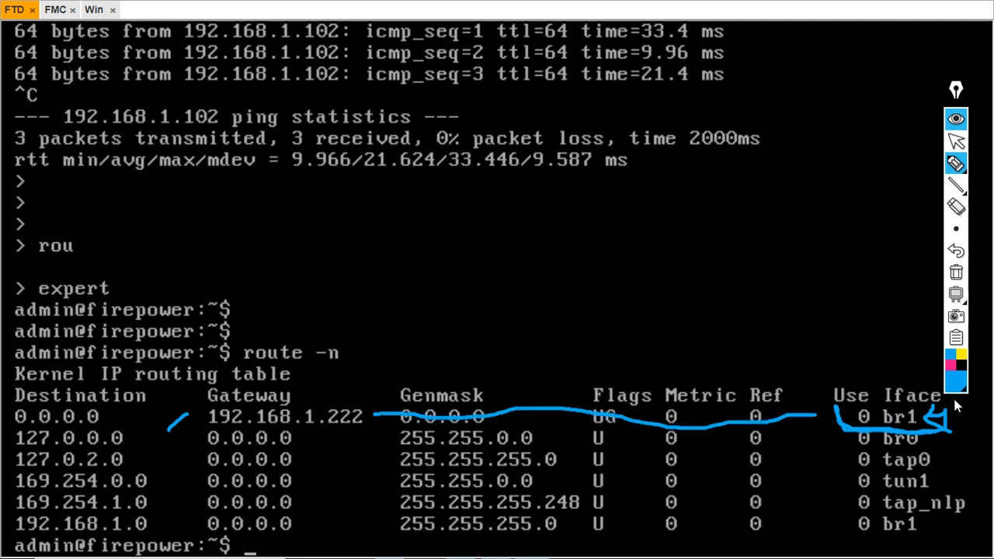
pyautogui.click(955, 272)
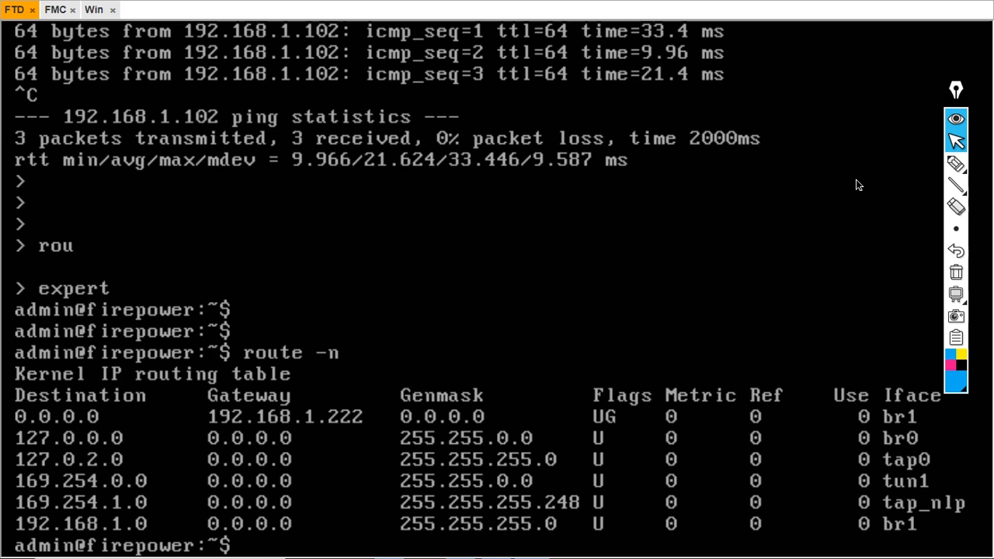
# Exit expert mode and run show managers, which reports 'Managed locally'
pyautogui.write('exit')
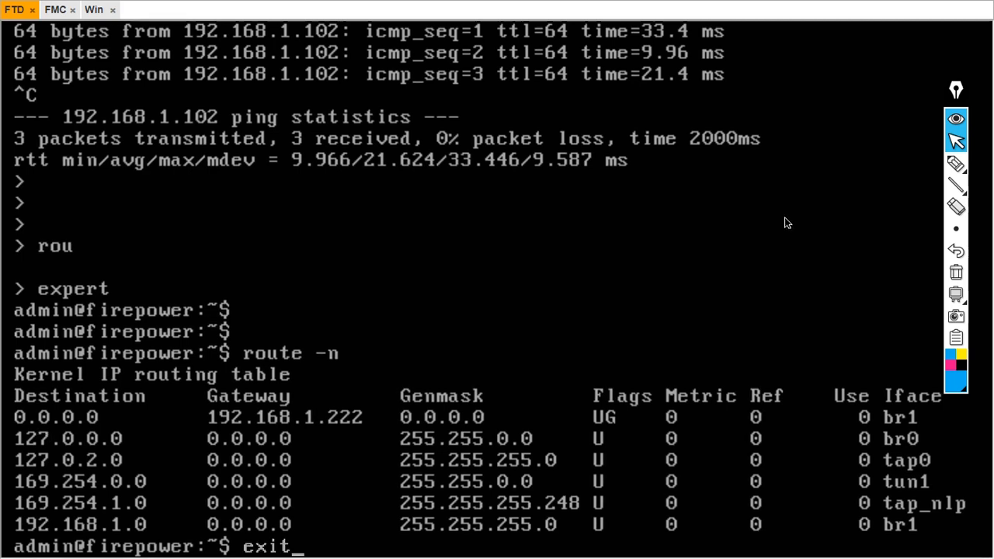
pyautogui.press('Return')
pyautogui.press('Return')
pyautogui.press('Return')
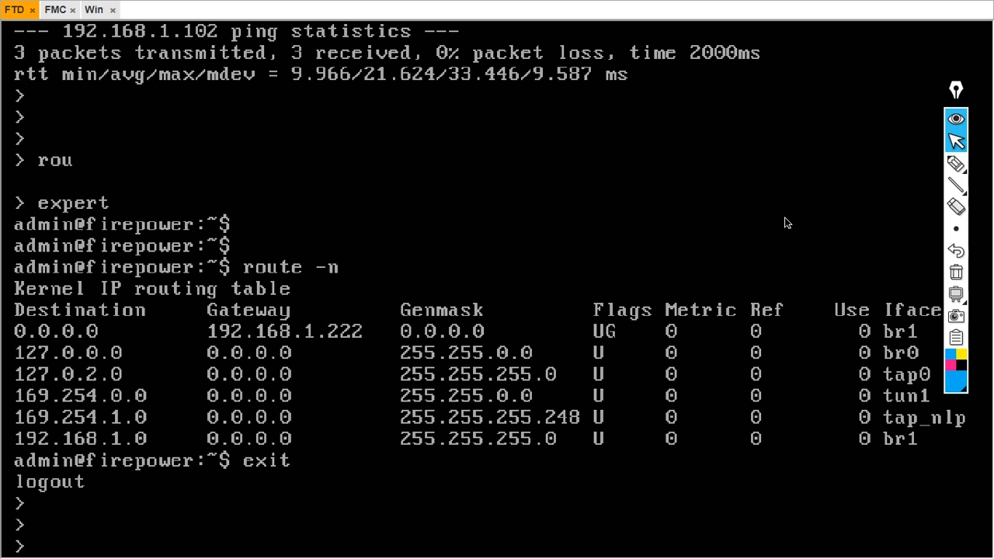
pyautogui.write('sh')
pyautogui.press('Tab')
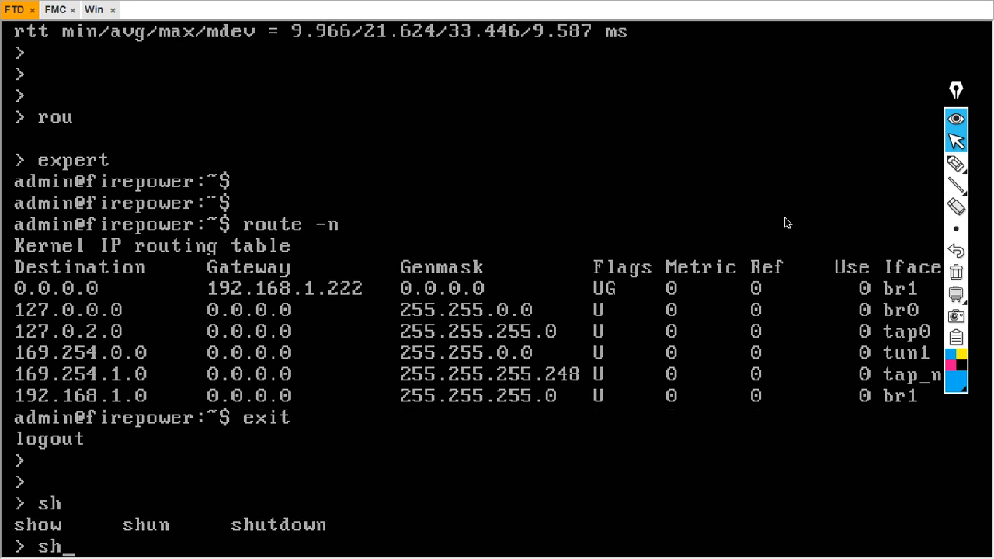
pyautogui.write('ow ma')
pyautogui.press('Tab')
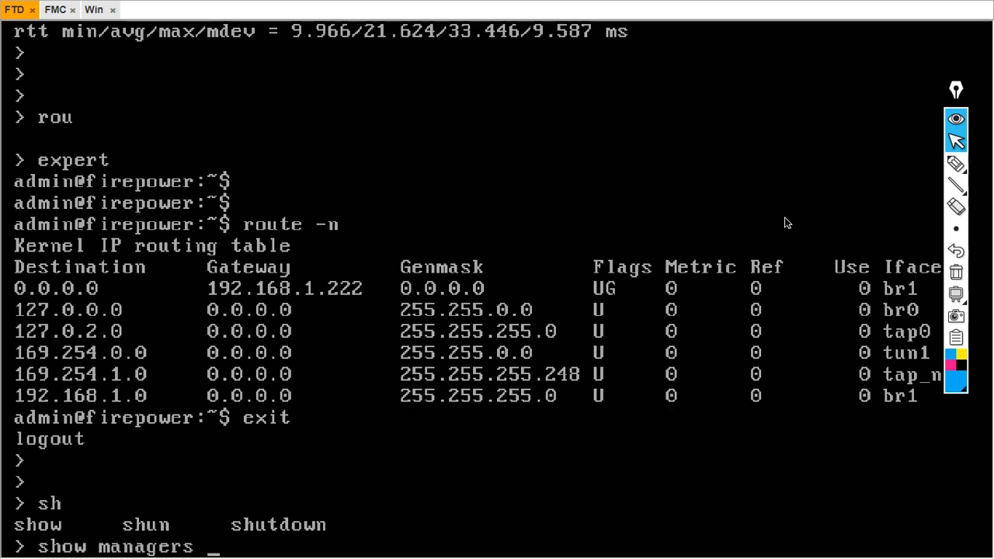
pyautogui.press('Return')
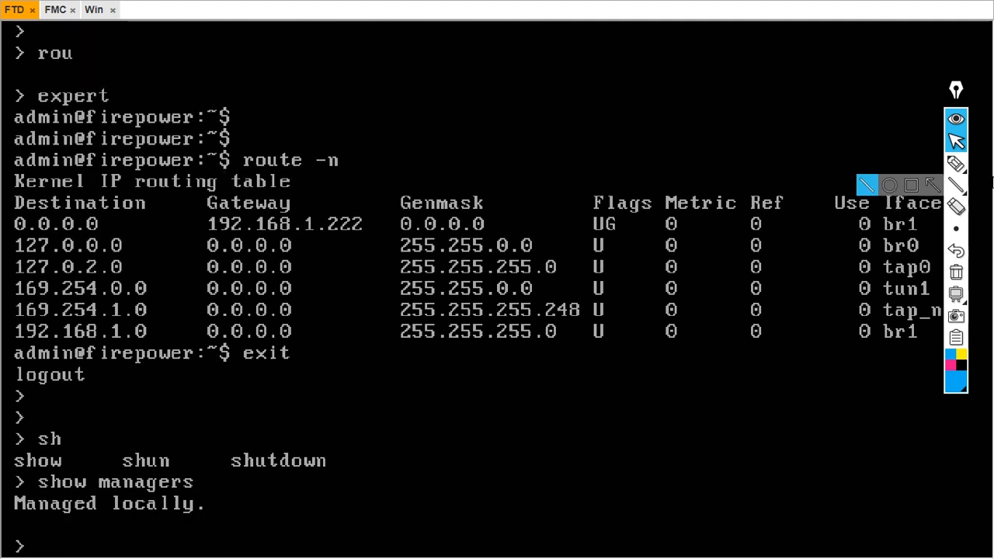
pyautogui.click(956, 163)
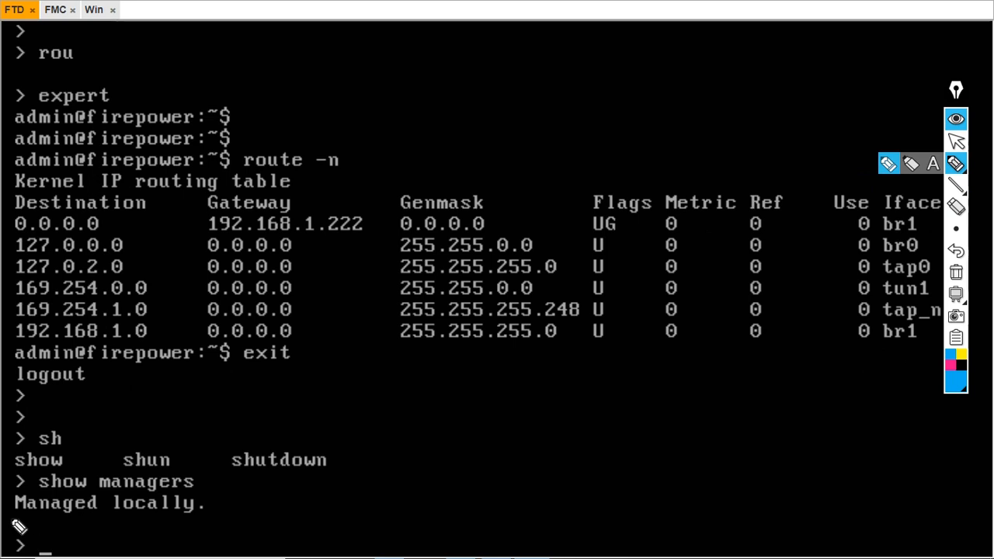
pyautogui.moveTo(13, 520)
pyautogui.mouseDown()
pyautogui.moveTo(180, 522)
pyautogui.moveTo(251, 492)
pyautogui.mouseUp()
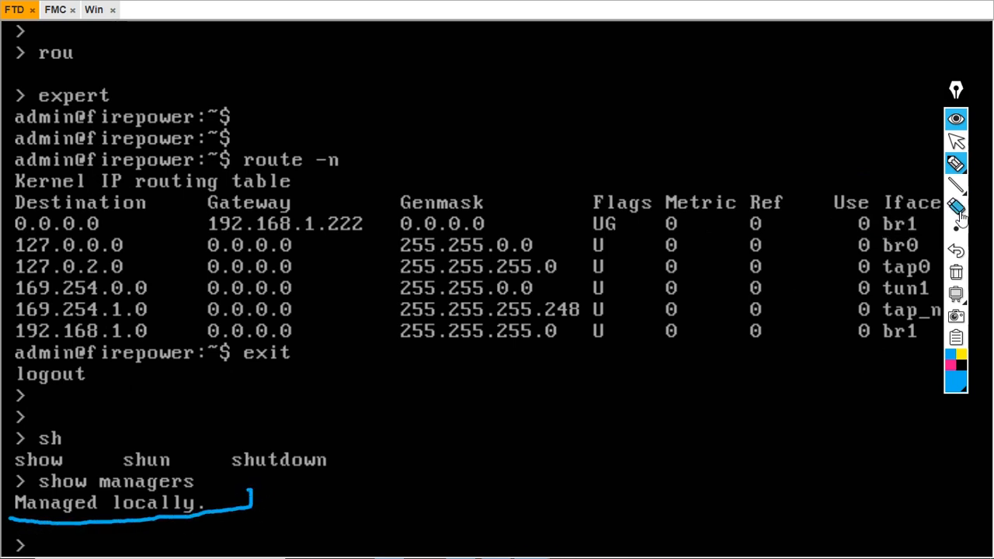
pyautogui.click(956, 272)
pyautogui.click(956, 143)
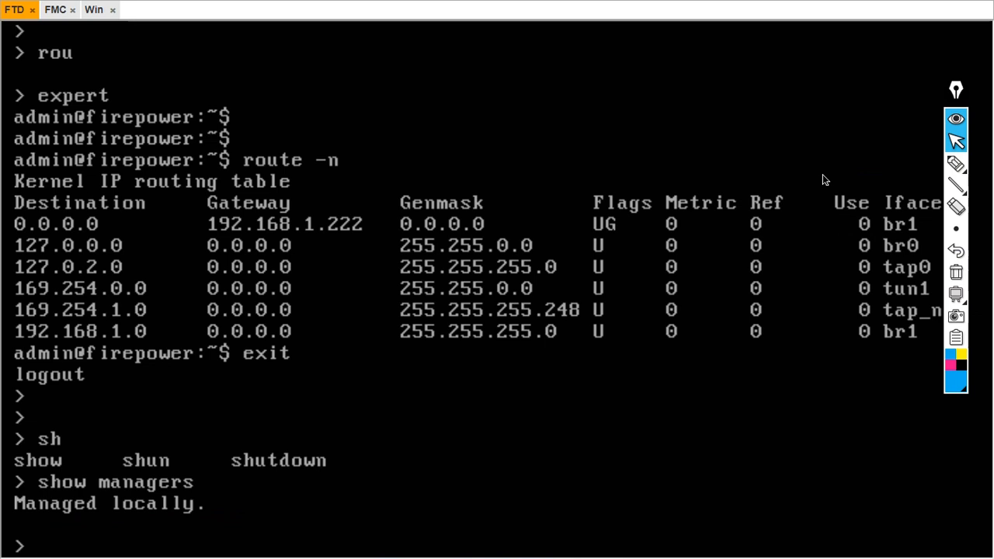
pyautogui.press('Return')
pyautogui.press('Return')
pyautogui.press('Return')
# Run configure manager add 192.168.1.102 with the registration key and answer yes to the warning
pyautogui.write('cpn')
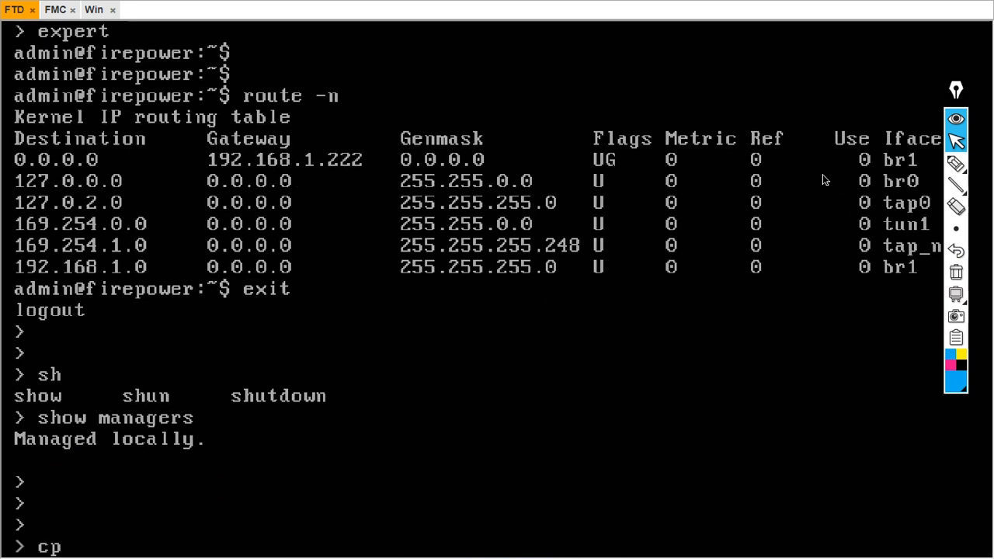
pyautogui.press('BackSpace')
pyautogui.press('BackSpace')
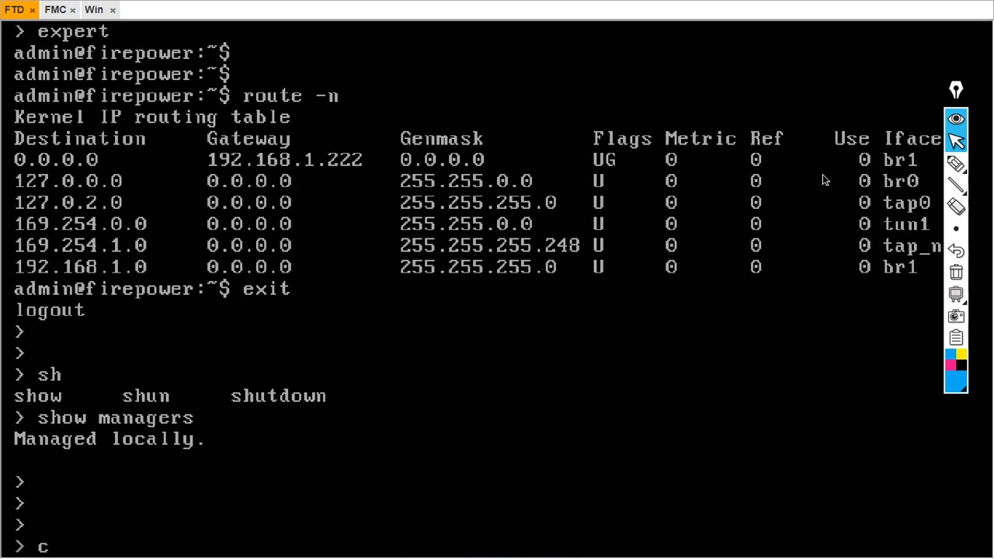
pyautogui.write('onfigure')
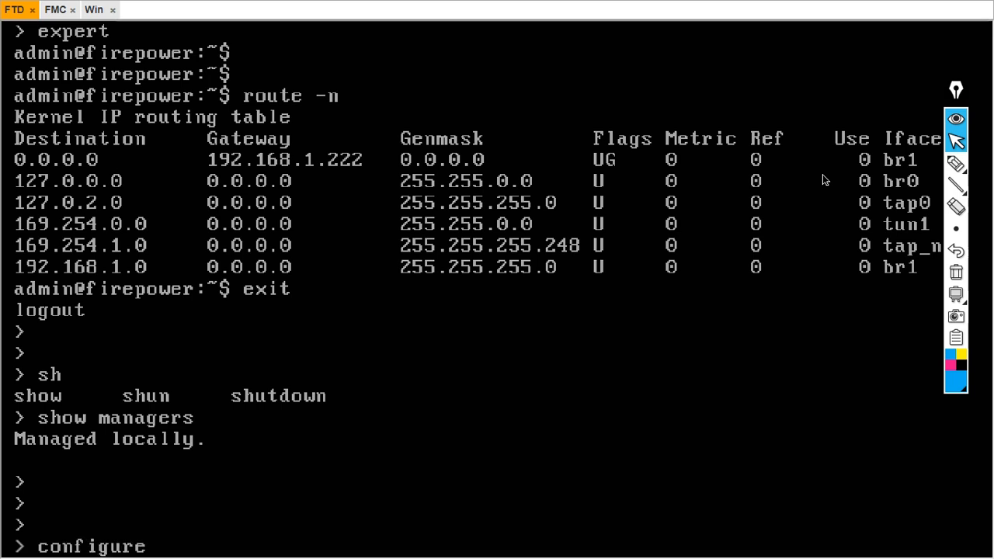
pyautogui.write(' manager')
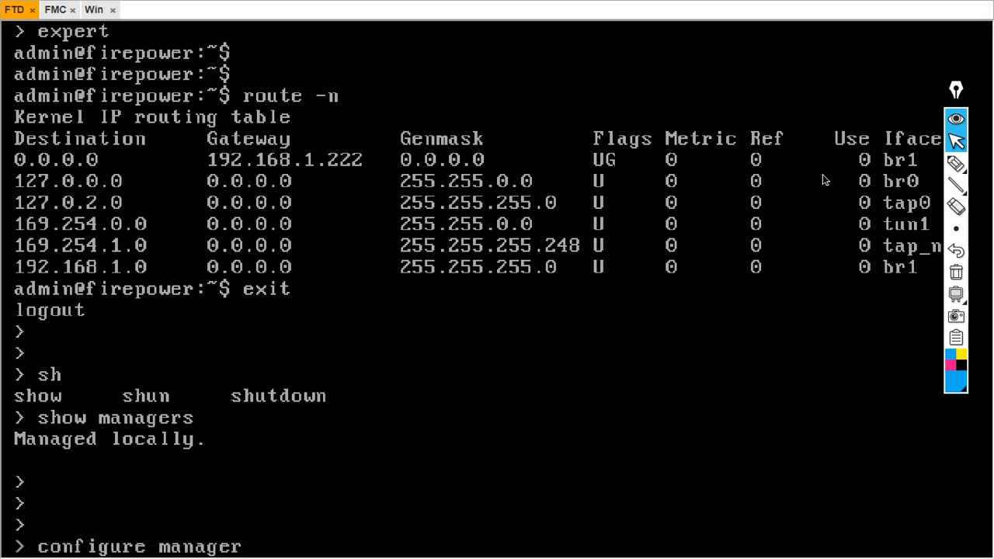
pyautogui.press('Tab')
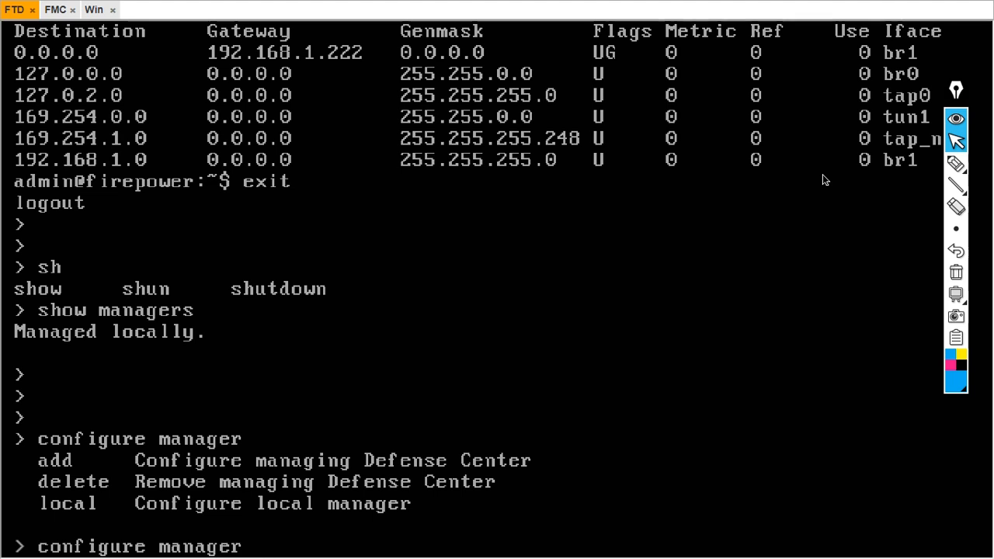
pyautogui.write('ad')
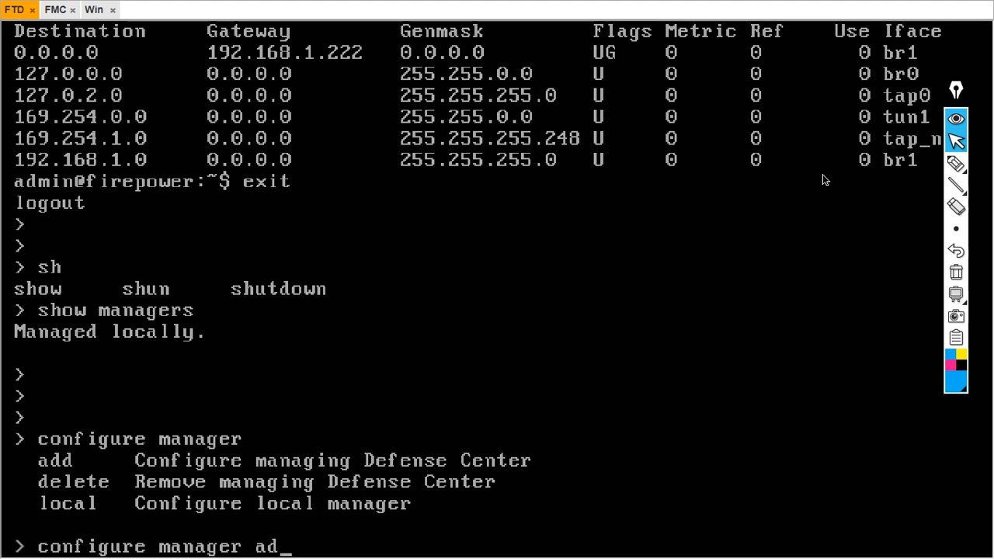
pyautogui.write('d 192.168.')
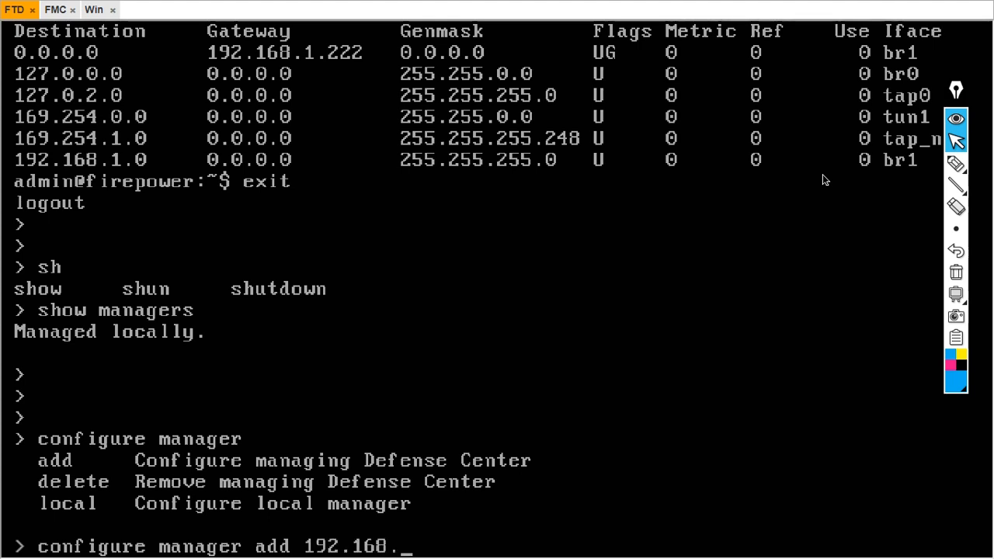
pyautogui.write('1.102')
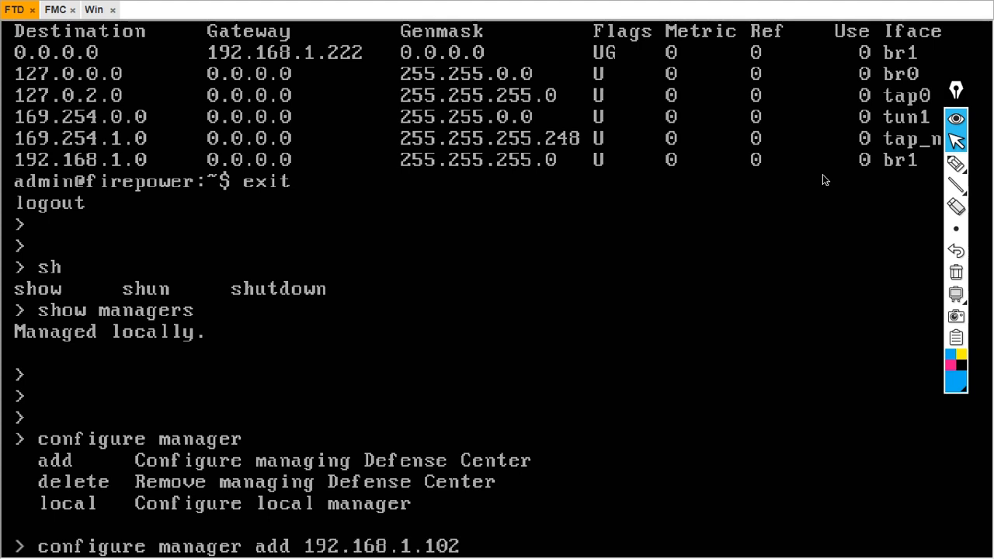
pyautogui.press('Tab')
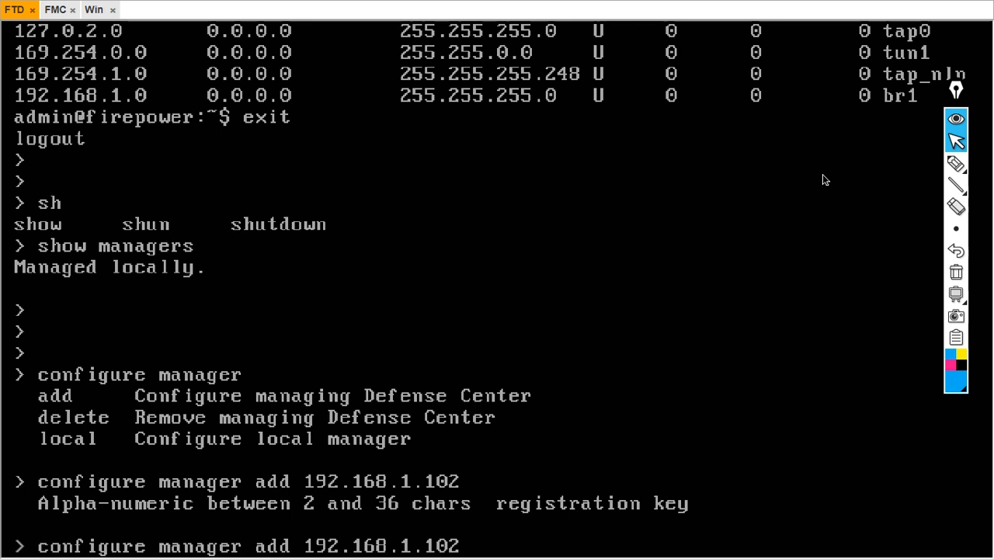
pyautogui.write('Cisc0123')
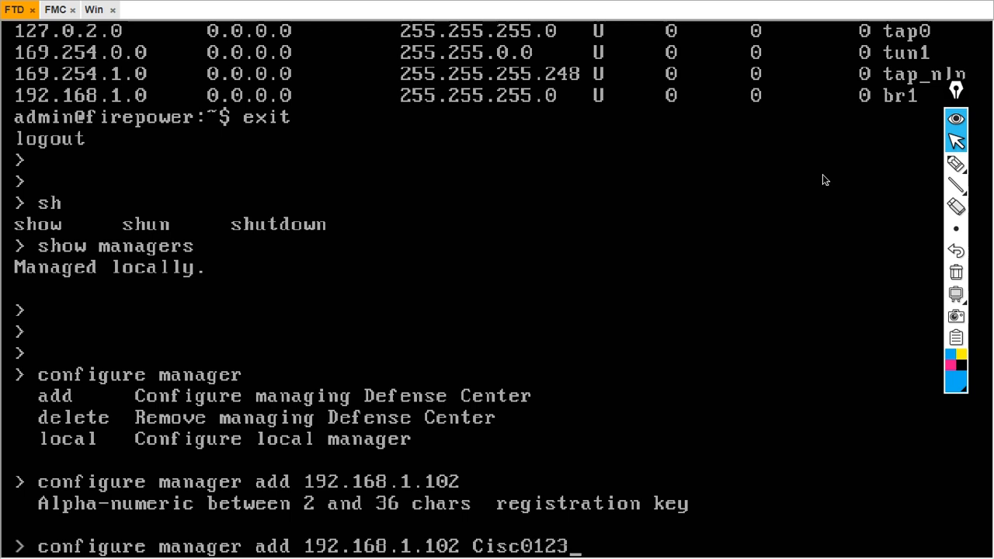
pyautogui.press('Return')
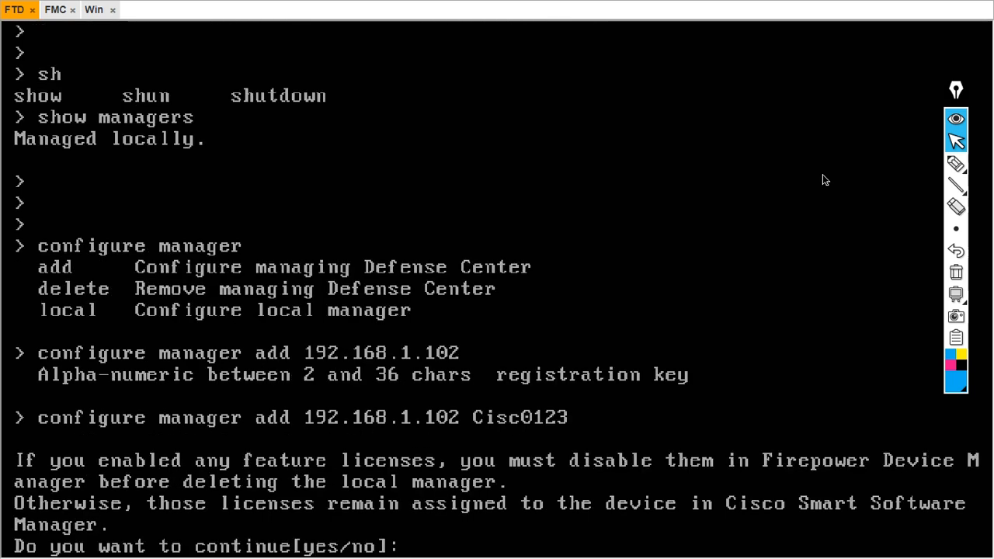
pyautogui.write('yes')
pyautogui.press('Return')
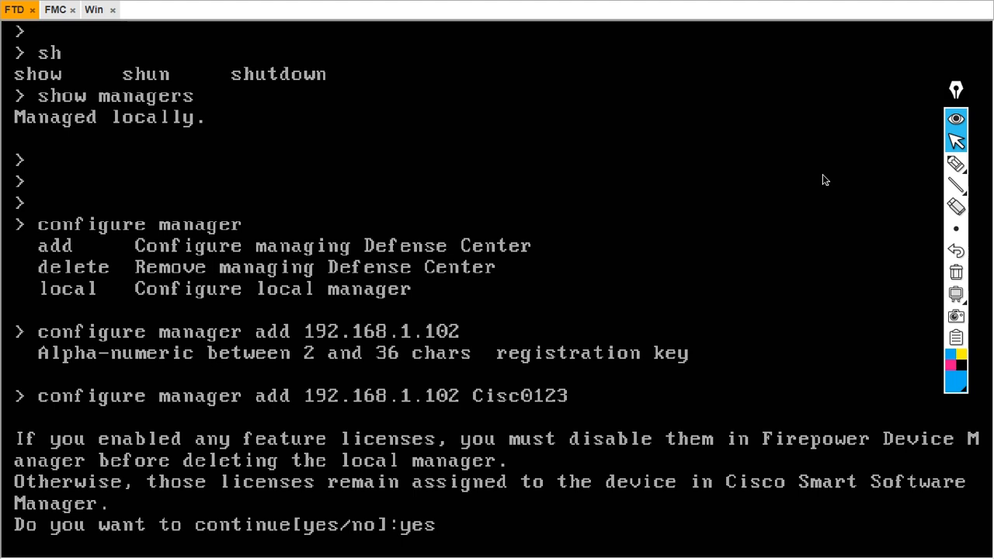
pyautogui.press('Return')
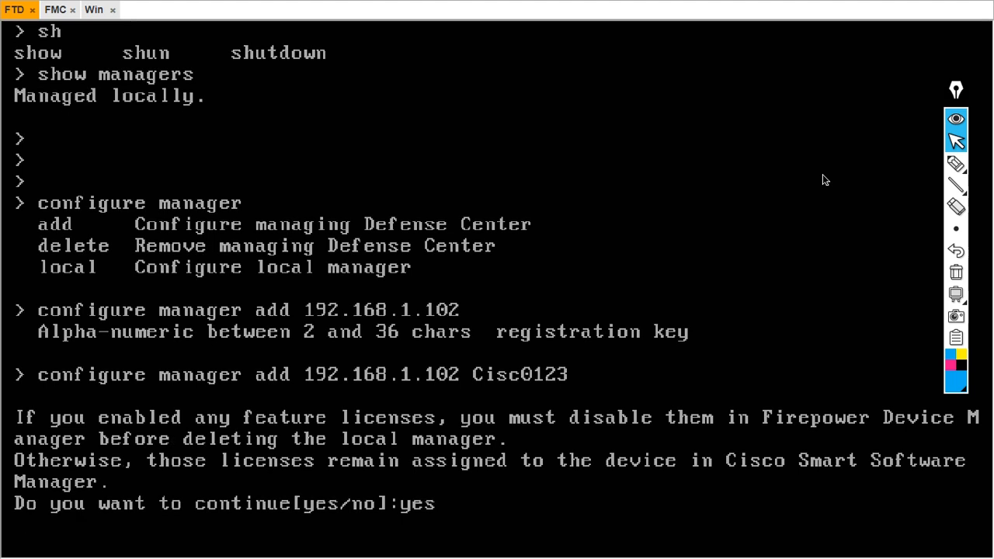
pyautogui.click(954, 165)
pyautogui.moveTo(5, 490); pyautogui.dragTo(24, 464)
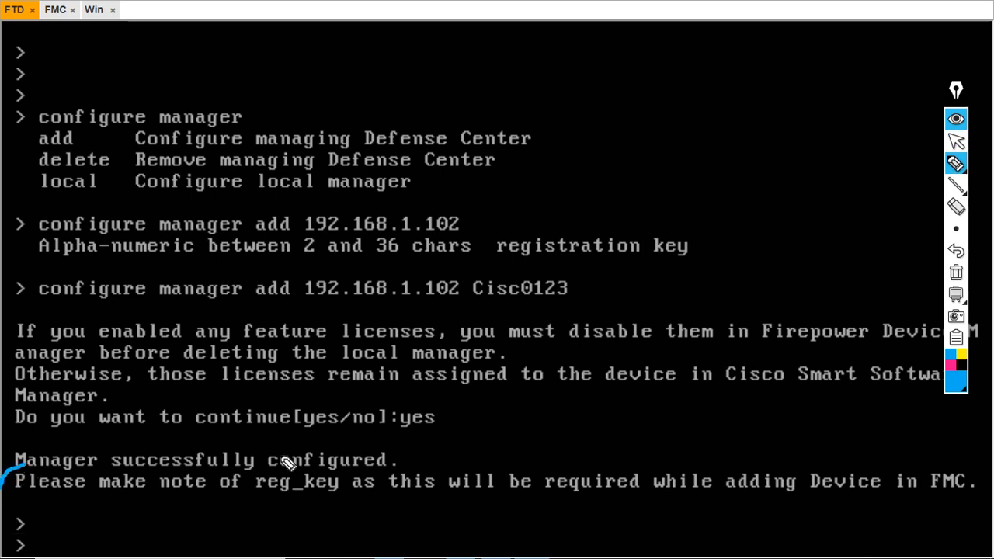
pyautogui.moveTo(438, 458); pyautogui.dragTo(512, 437)
pyautogui.moveTo(50, 512)
pyautogui.mouseDown()
pyautogui.moveTo(891, 515)
pyautogui.moveTo(991, 501)
pyautogui.moveTo(949, 460)
pyautogui.moveTo(814, 451)
pyautogui.mouseUp()
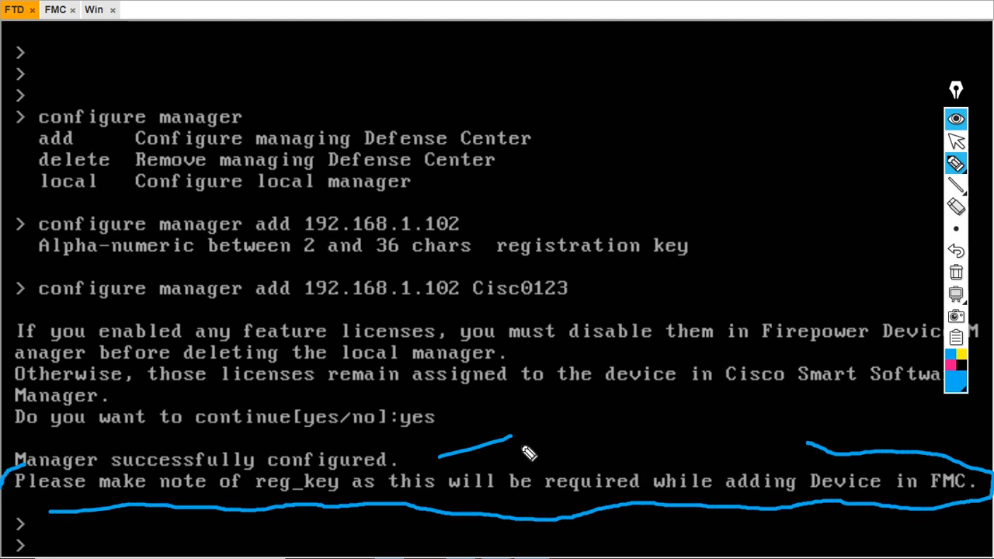
pyautogui.moveTo(483, 268)
pyautogui.mouseDown()
pyautogui.moveTo(463, 298)
pyautogui.moveTo(607, 315)
pyautogui.moveTo(507, 270)
pyautogui.moveTo(483, 269)
pyautogui.mouseUp()
pyautogui.moveTo(601, 297); pyautogui.dragTo(698, 297)
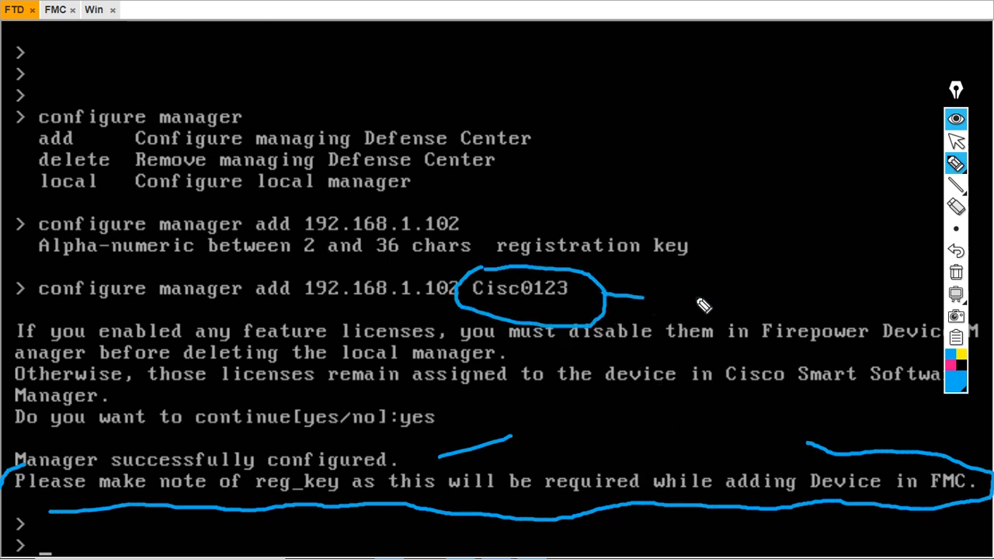
pyautogui.moveTo(613, 275); pyautogui.dragTo(645, 320)
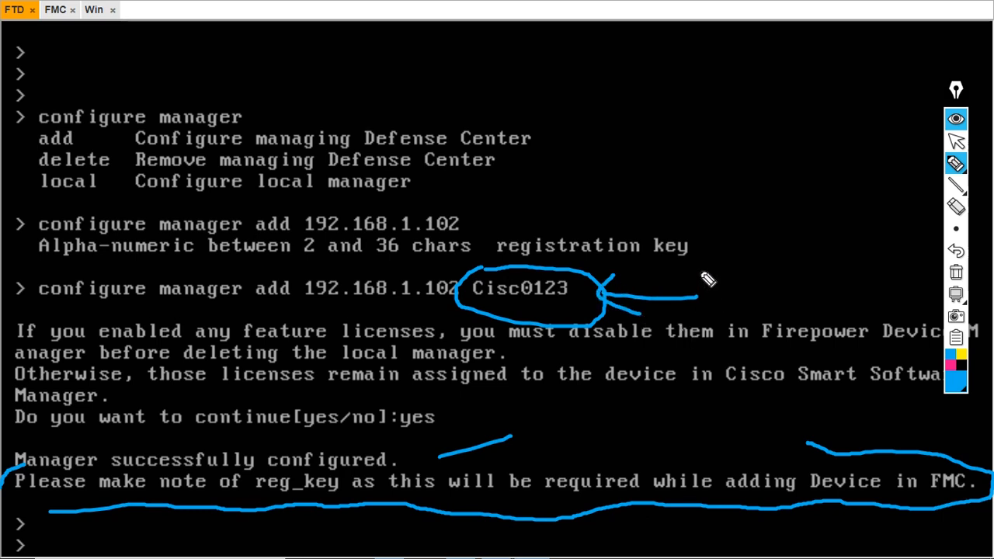
pyautogui.click(956, 273)
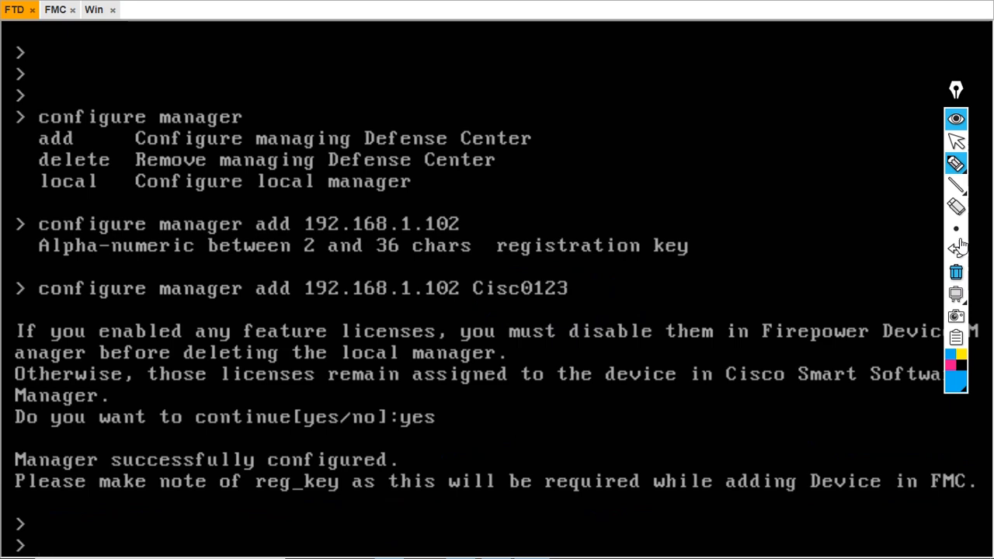
pyautogui.click(956, 141)
# Run show managers and highlight host 192.168.1.102 and its pending registration status
pyautogui.write('h')
pyautogui.press('?')
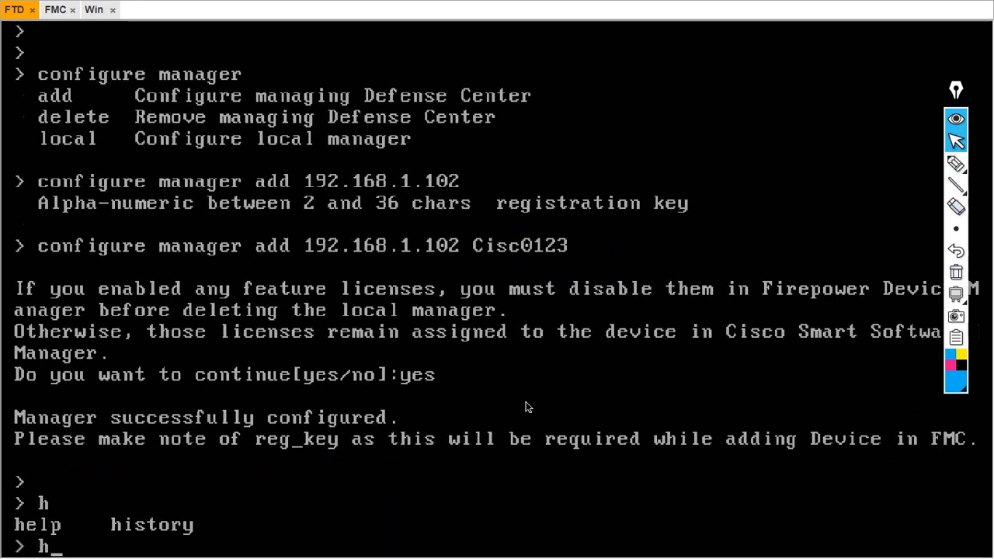
pyautogui.write('show managers')
pyautogui.press('Return')
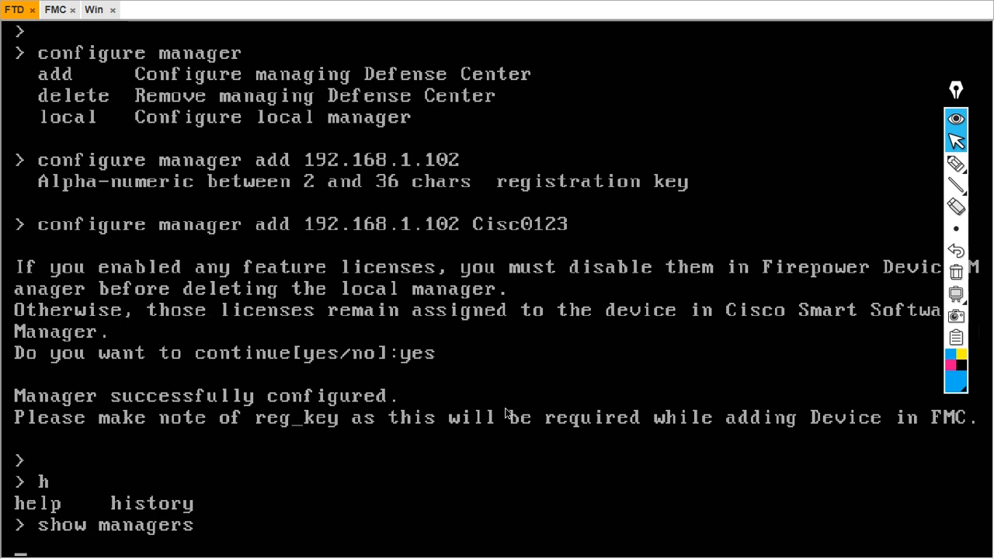
pyautogui.click(956, 164)
pyautogui.moveTo(540, 455); pyautogui.dragTo(610, 424)
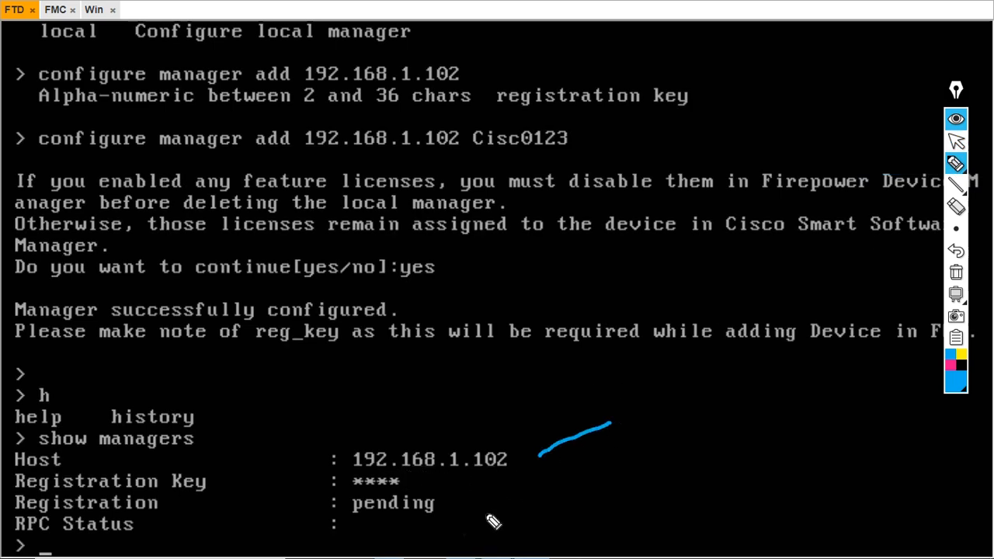
pyautogui.moveTo(347, 529)
pyautogui.mouseDown()
pyautogui.moveTo(457, 524)
pyautogui.moveTo(467, 505)
pyautogui.mouseUp()
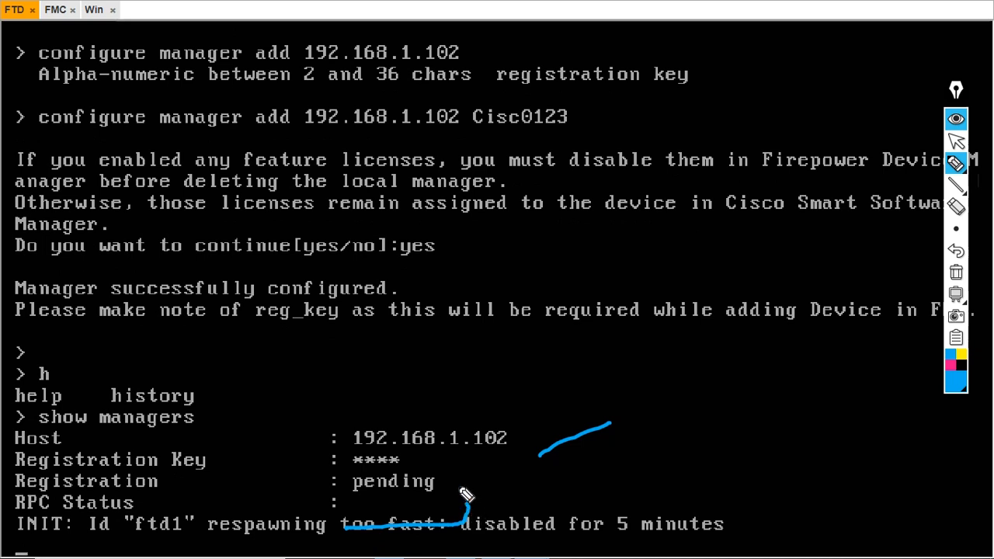
pyautogui.moveTo(353, 520)
pyautogui.mouseDown()
pyautogui.moveTo(342, 478)
pyautogui.moveTo(462, 471)
pyautogui.moveTo(470, 519)
pyautogui.mouseUp()
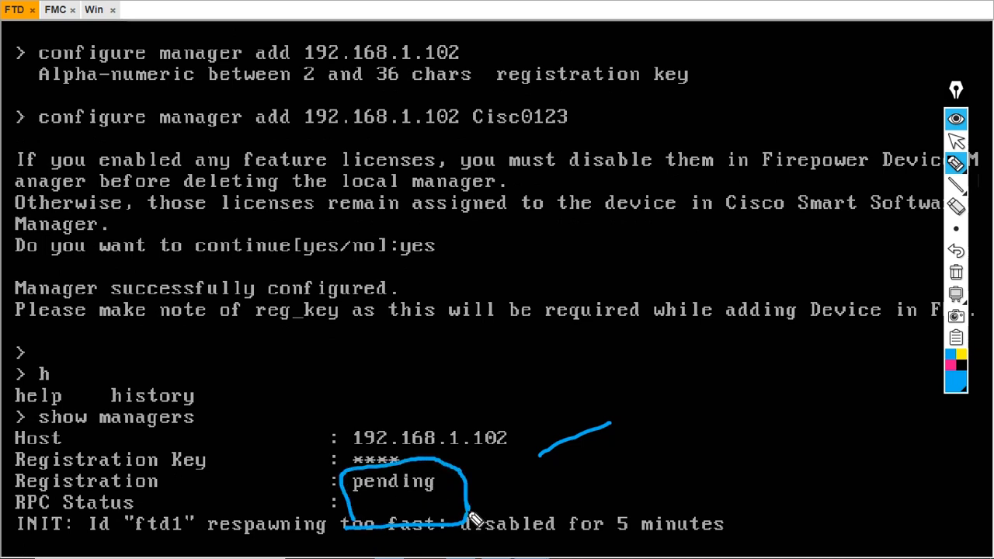
pyautogui.click(956, 275)
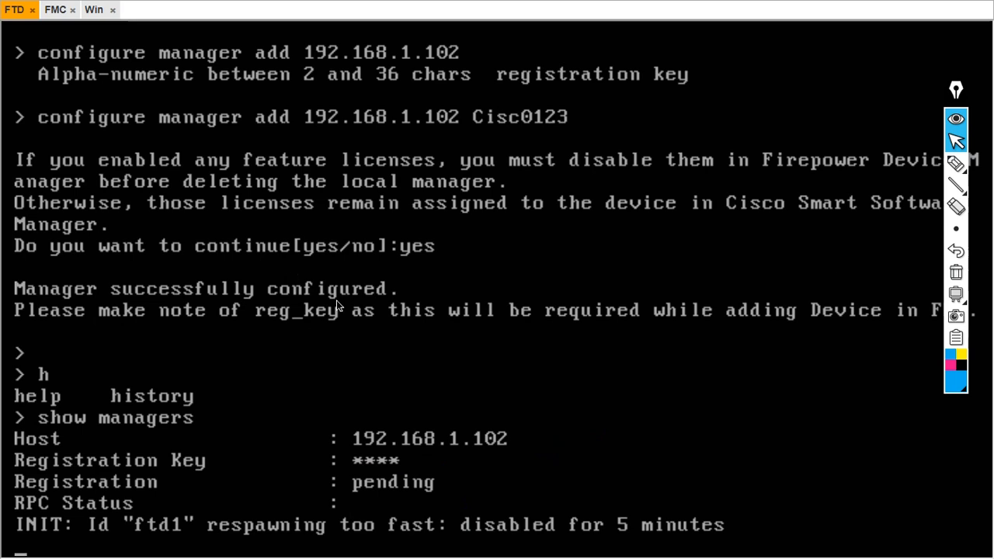
pyautogui.press('Return')
pyautogui.press('Return')
pyautogui.press('Return')
pyautogui.press('Return')
pyautogui.press('Return')
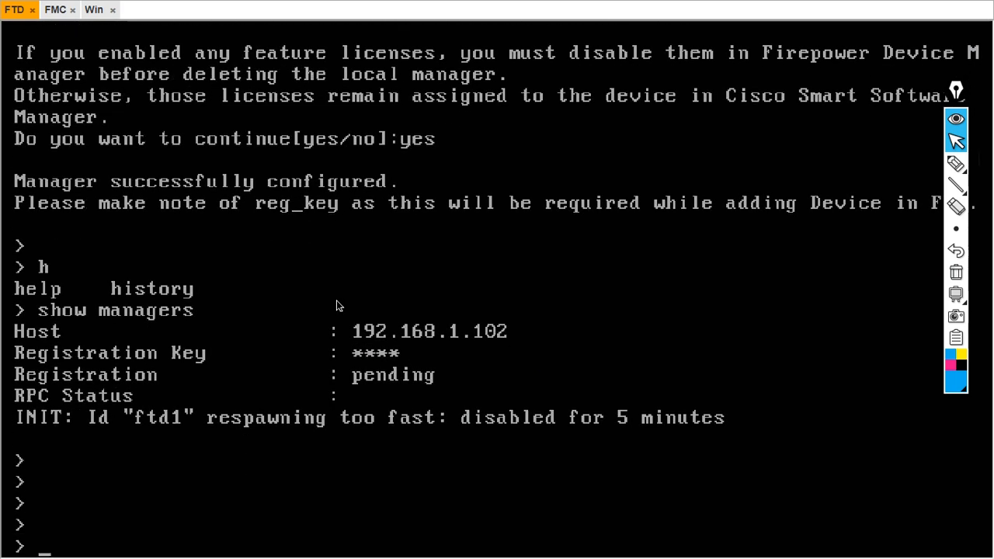
# Enter expert mode and run 'netstat -ante | grep 8305' to list port 8305 connections
pyautogui.write('ep')
pyautogui.press('BackSpace')
pyautogui.write('xpert')
pyautogui.press('Return')
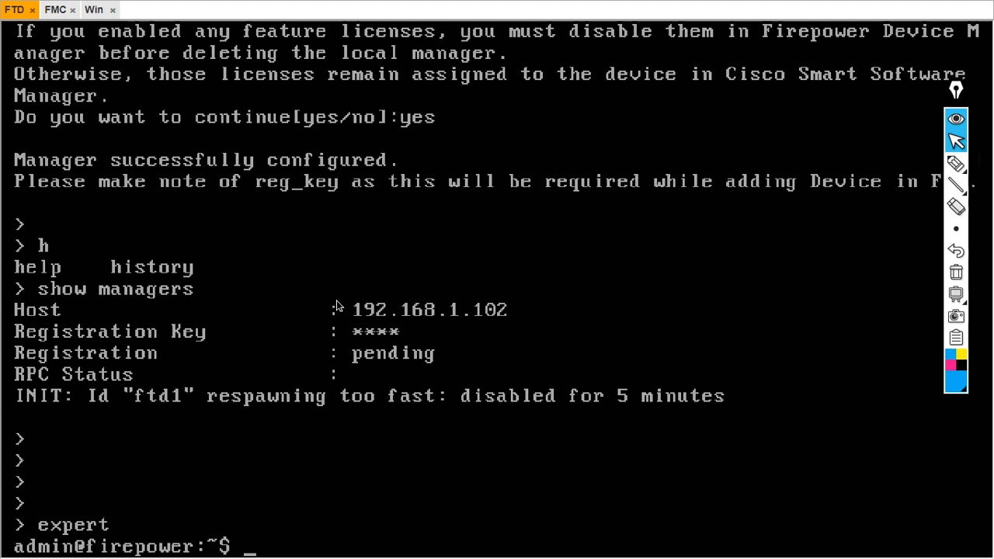
pyautogui.write('netstat')
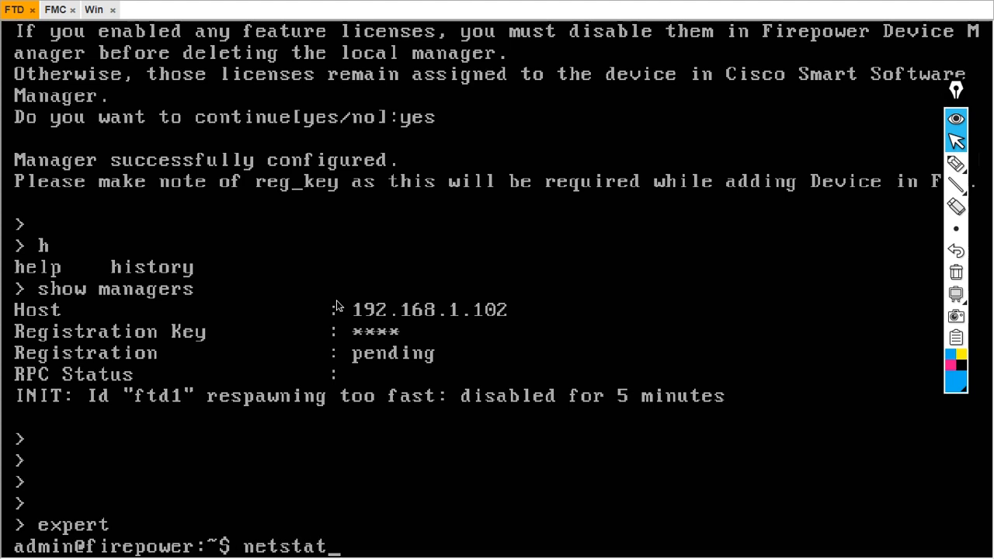
pyautogui.write('e')
pyautogui.press('BackSpace')
pyautogui.write('-ante | grep')
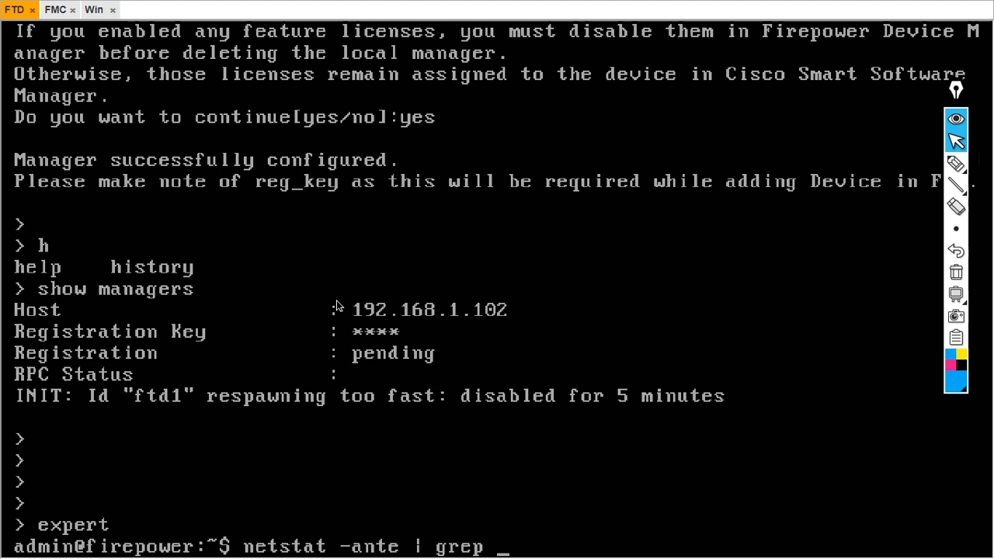
pyautogui.write(' 8305')
pyautogui.press('Return')
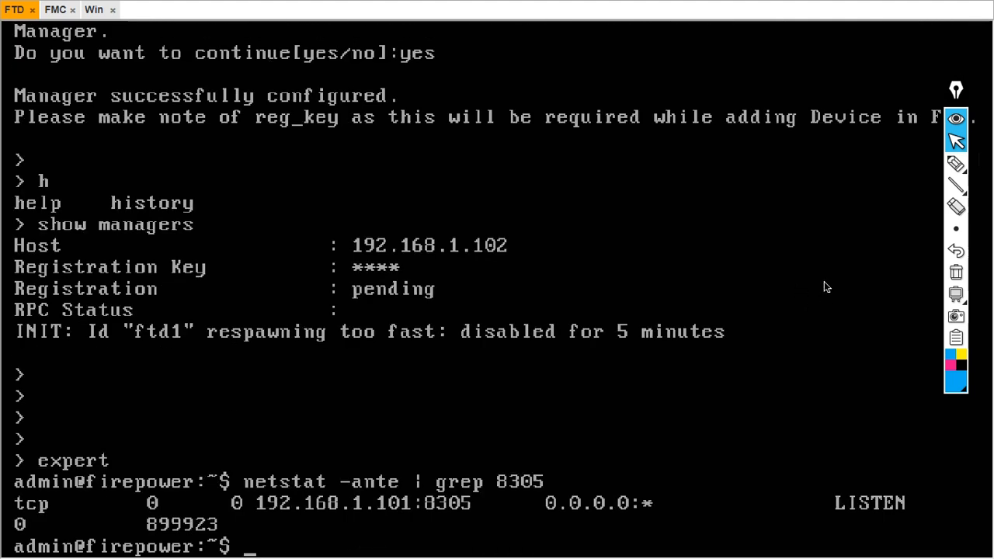
# Mark 192.168.1.101 listening on port 8305, clear the marks, and switch to the FMC console
pyautogui.click(956, 164)
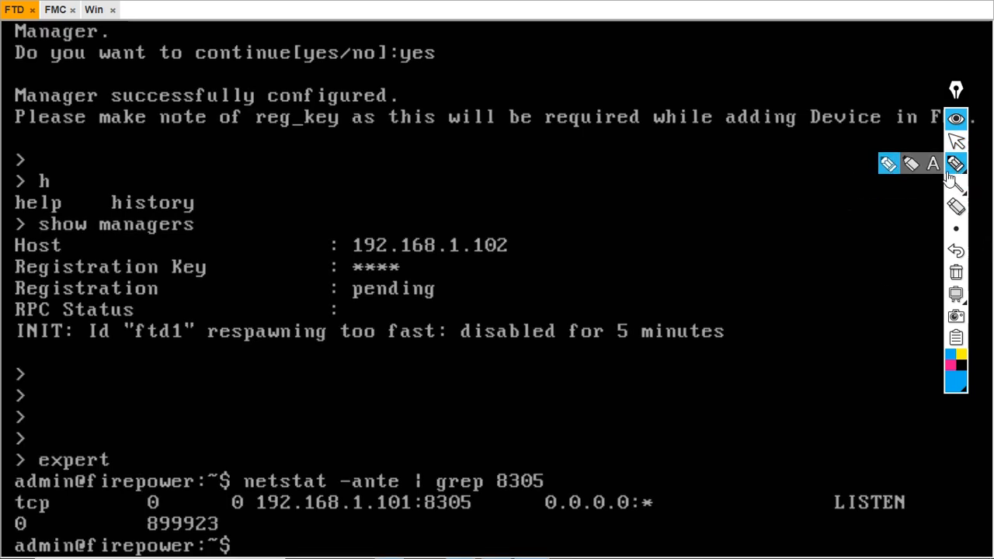
pyautogui.moveTo(256, 522)
pyautogui.mouseDown()
pyautogui.moveTo(461, 529)
pyautogui.moveTo(495, 486)
pyautogui.moveTo(437, 452)
pyautogui.moveTo(435, 508)
pyautogui.mouseUp()
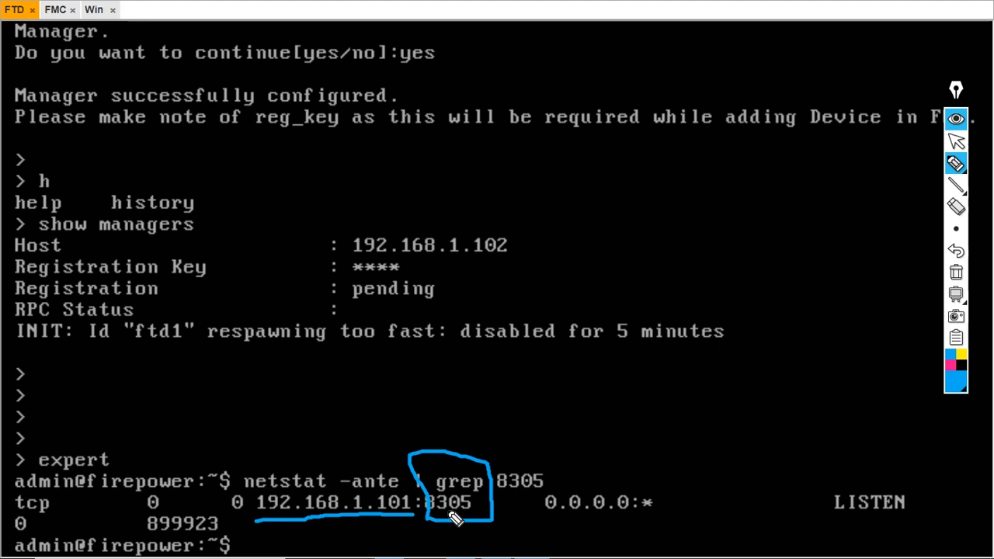
pyautogui.moveTo(830, 525)
pyautogui.mouseDown()
pyautogui.moveTo(934, 516)
pyautogui.moveTo(913, 482)
pyautogui.moveTo(821, 490)
pyautogui.moveTo(830, 526)
pyautogui.moveTo(904, 499)
pyautogui.mouseUp()
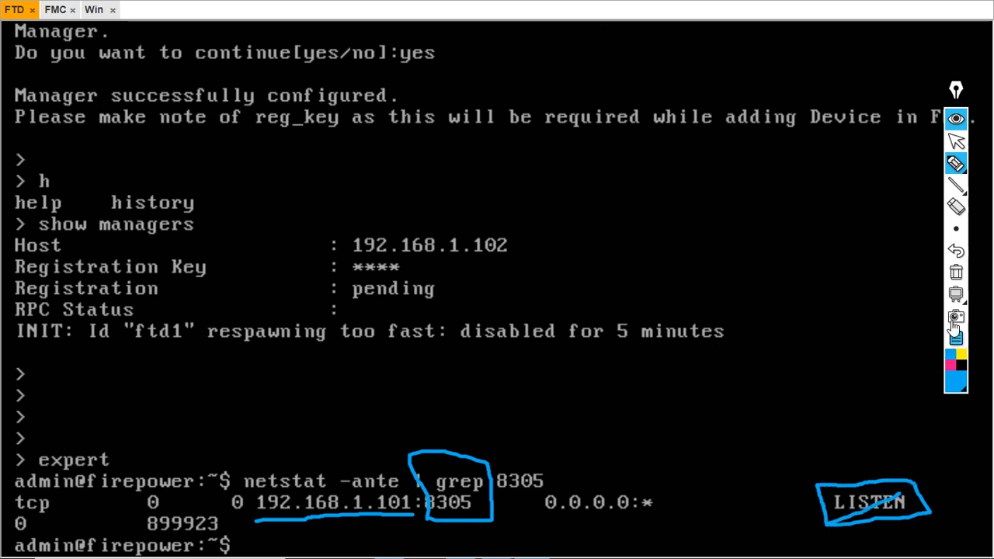
pyautogui.click(956, 273)
pyautogui.click(959, 141)
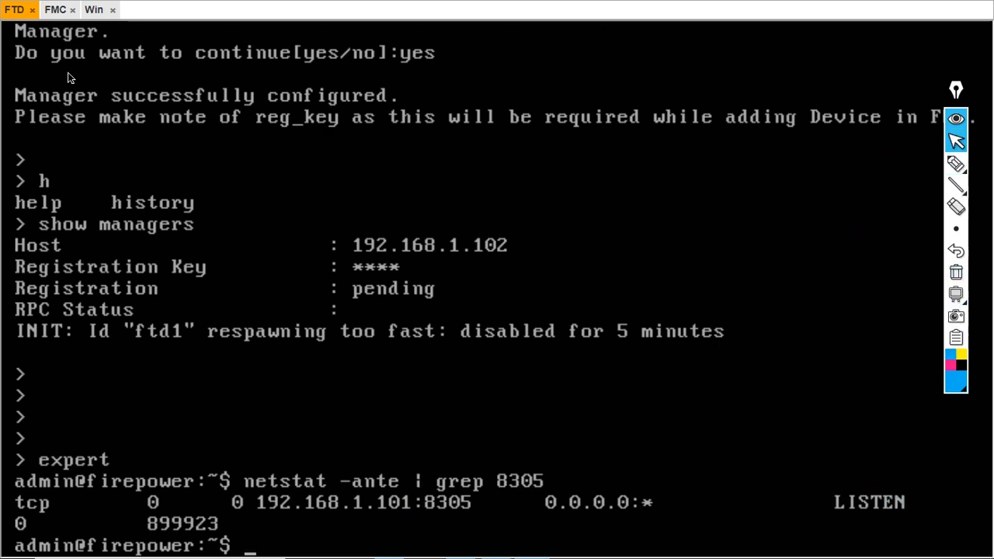
pyautogui.click(55, 9)
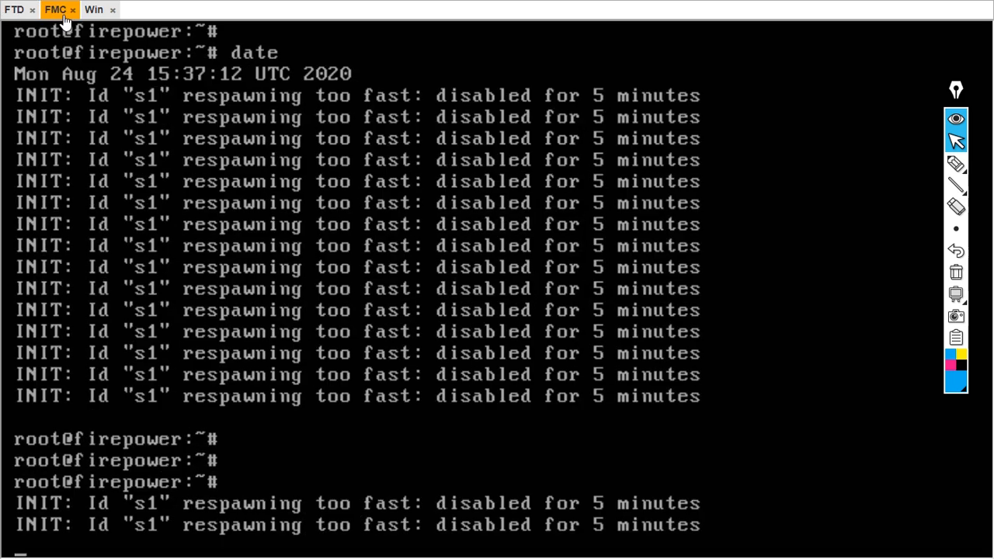
# Sign in to the Management Center as admin with the account password
pyautogui.click(94, 9)
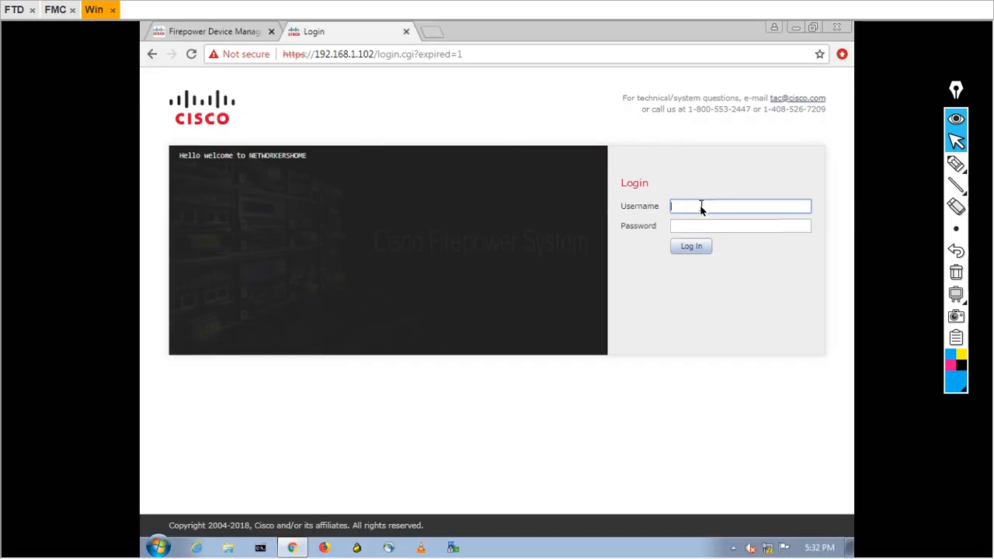
pyautogui.write('admin')
pyautogui.press('Tab')
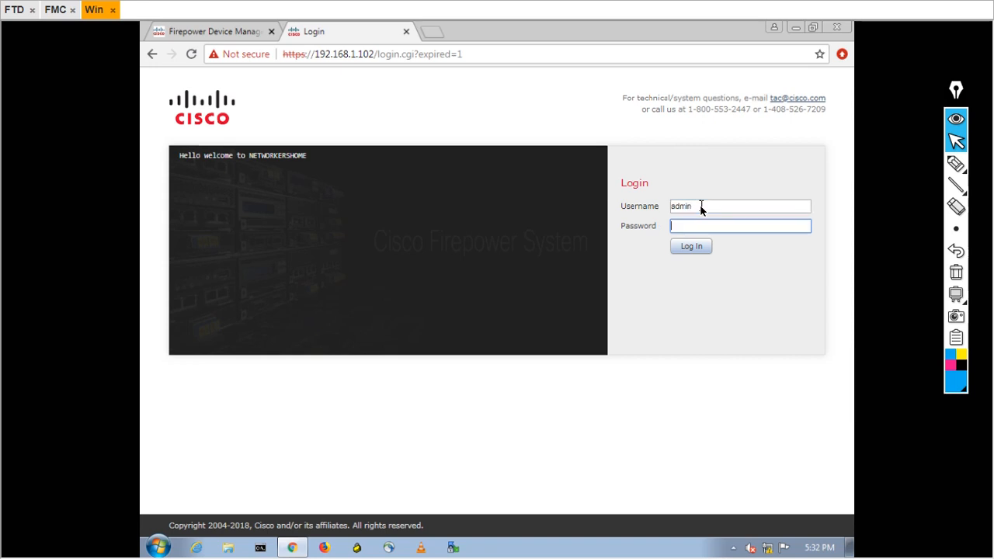
pyautogui.write('••')
pyautogui.press('Return')
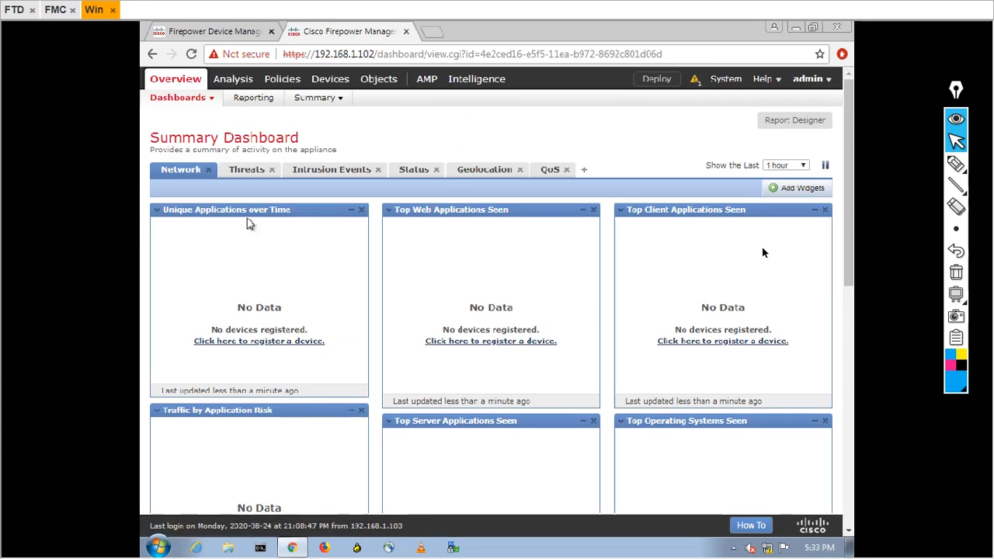
# Open Devices > Device Management, which shows no registered devices
pyautogui.moveTo(955, 161)
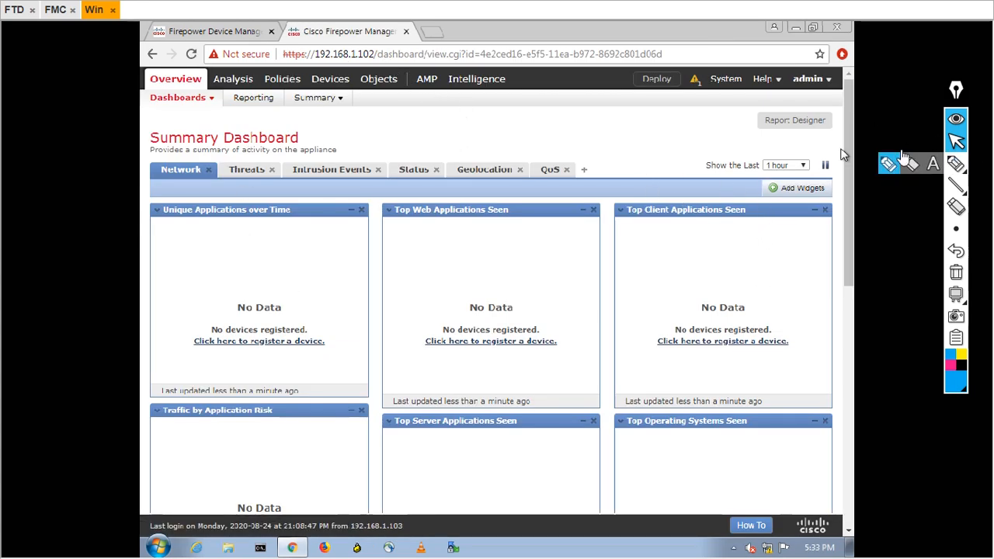
pyautogui.moveTo(330, 83)
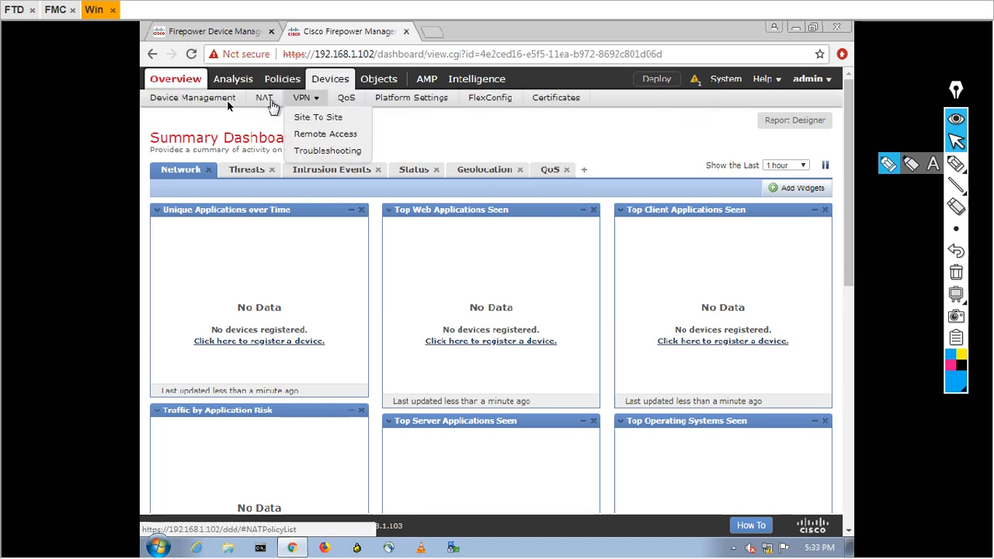
pyautogui.click(210, 98)
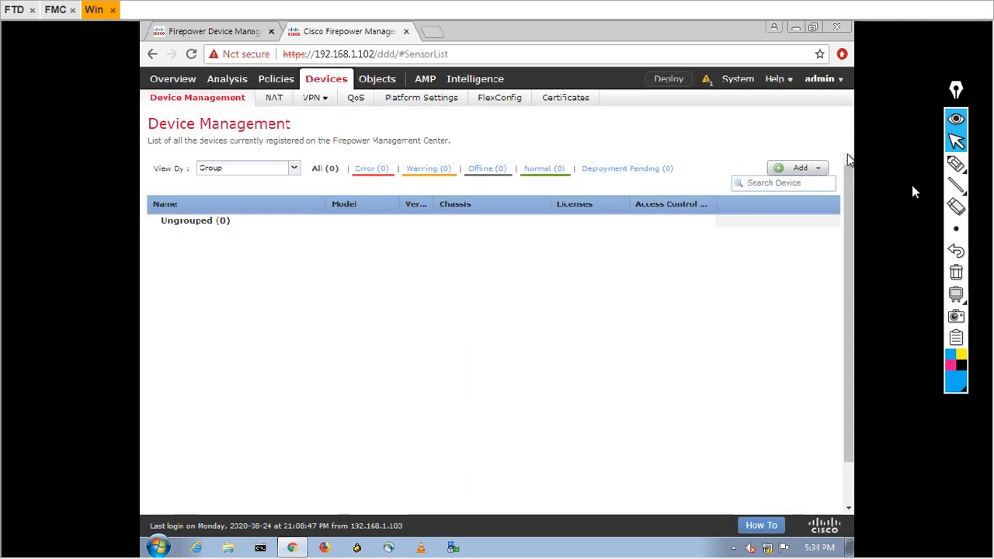
# Open the Add Device form from the Device Management Add menu
pyautogui.click(956, 163)
pyautogui.moveTo(773, 143)
pyautogui.mouseDown()
pyautogui.moveTo(742, 161)
pyautogui.moveTo(834, 208)
pyautogui.moveTo(845, 152)
pyautogui.mouseUp()
pyautogui.click(956, 141)
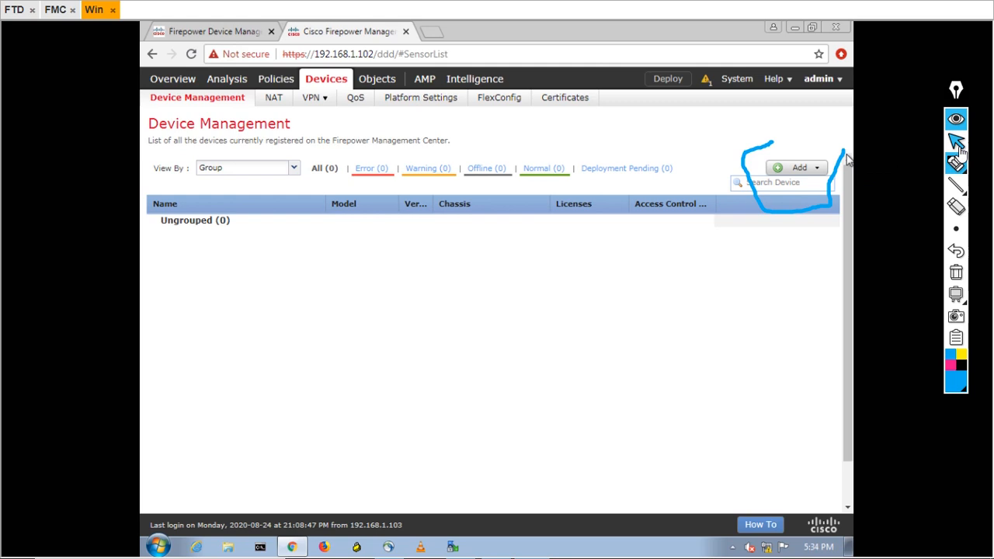
pyautogui.click(807, 171)
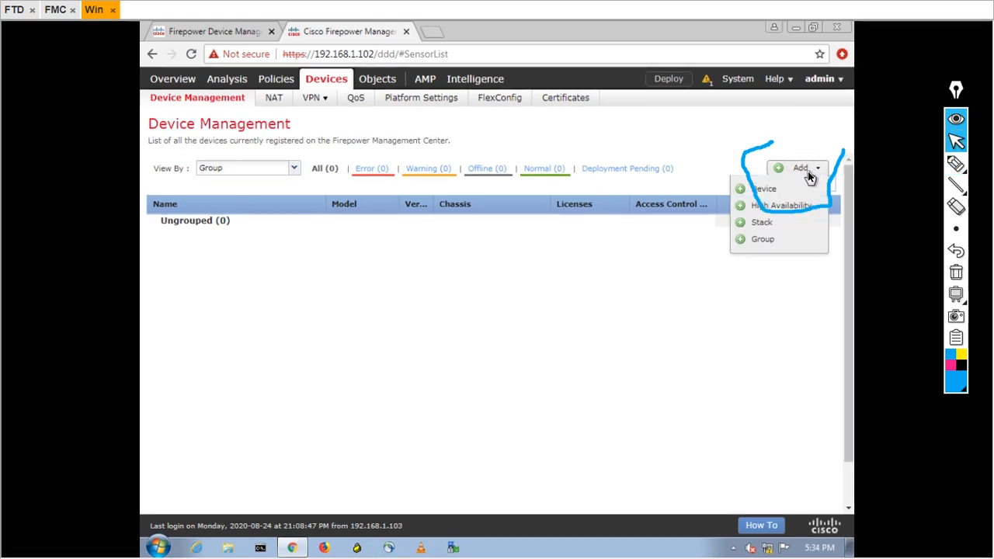
pyautogui.click(956, 272)
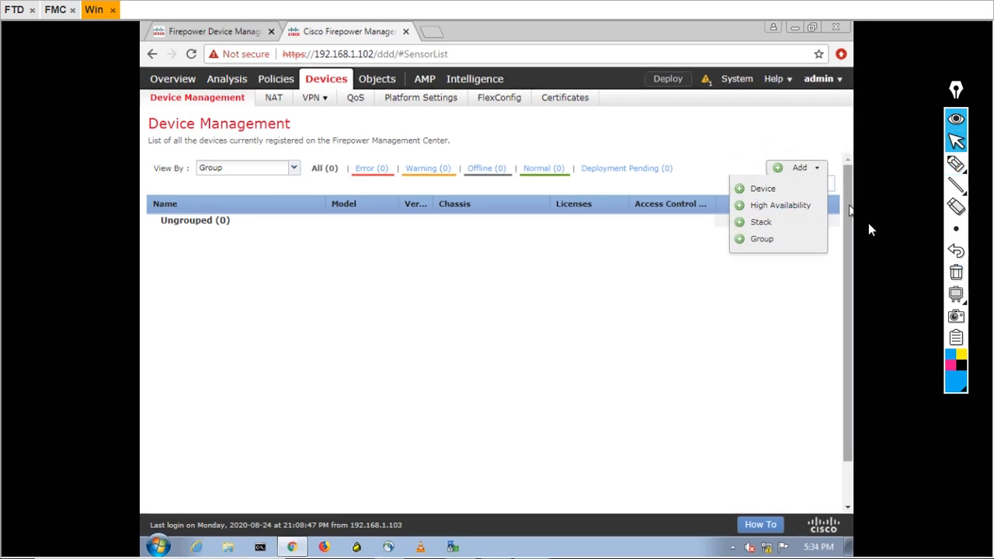
pyautogui.click(767, 189)
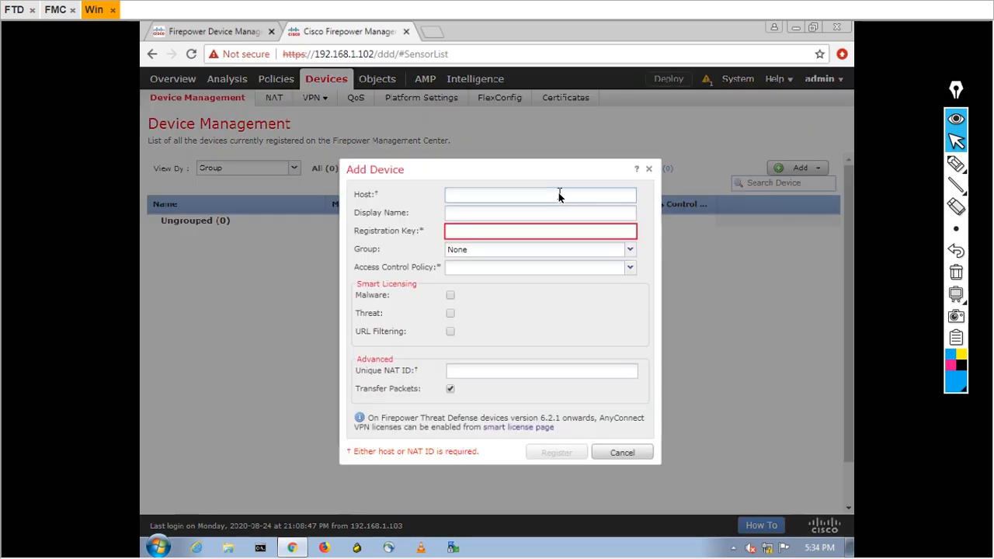
# Enter host 192.168.1.101, display name FTD192.168.1.101, and the registration key
pyautogui.write('92.')
pyautogui.press('BackSpace')
pyautogui.press('BackSpace')
pyautogui.press('BackSpace')
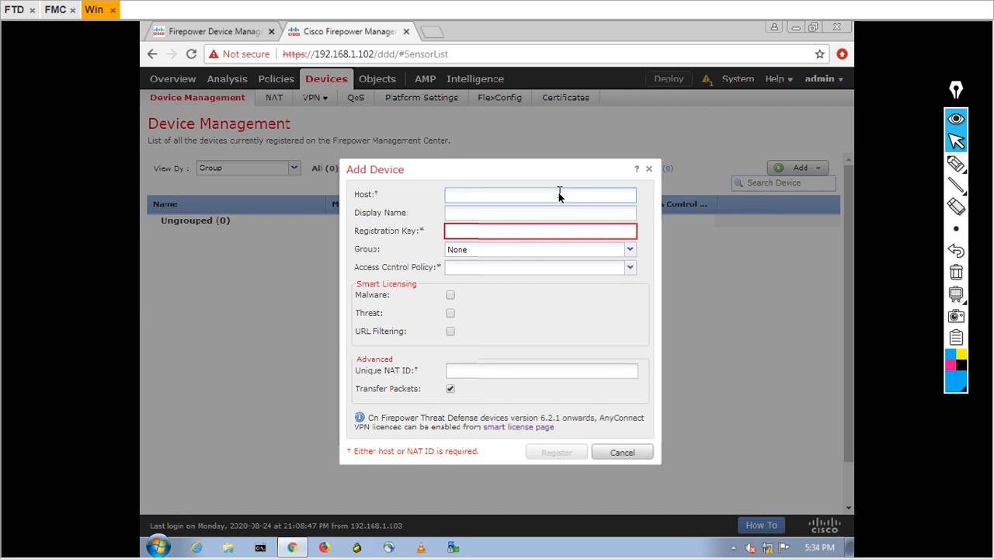
pyautogui.write('192.168.1.101')
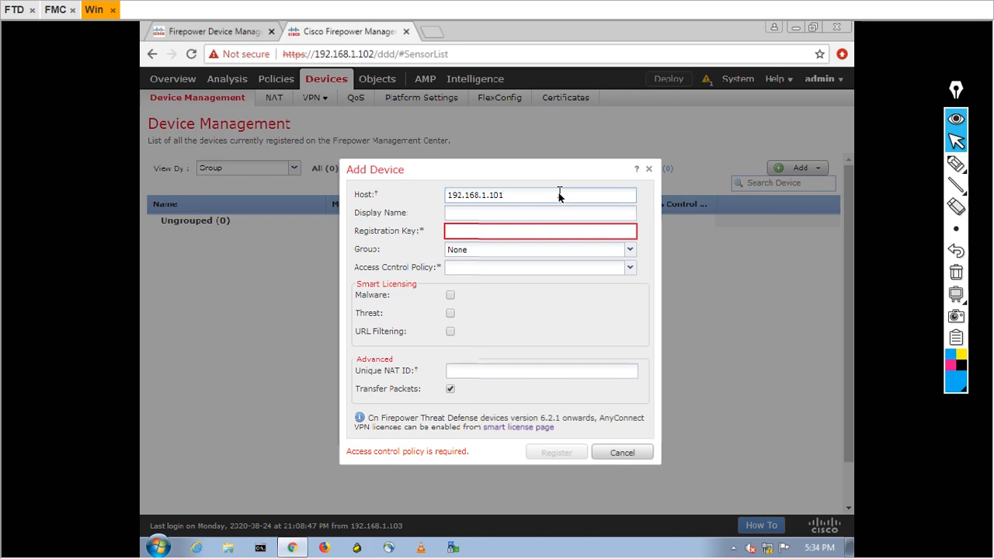
pyautogui.press('Tab')
pyautogui.press('Home')
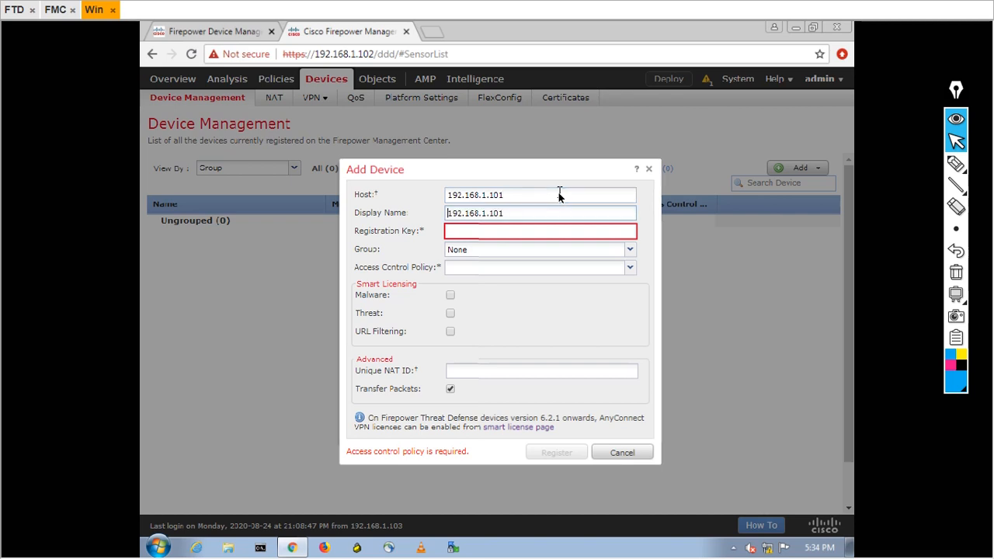
pyautogui.write('FTD')
pyautogui.press('Tab')
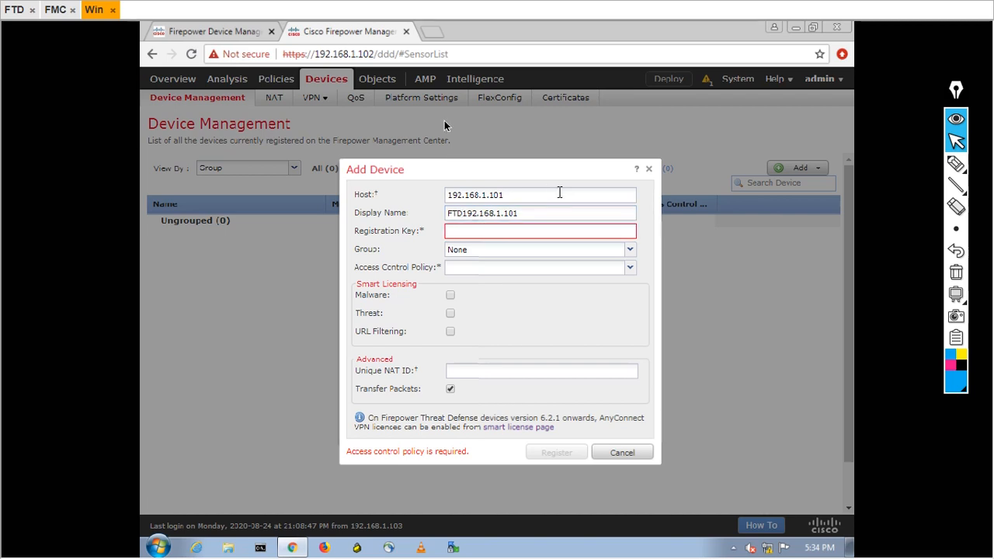
pyautogui.click(14, 9)
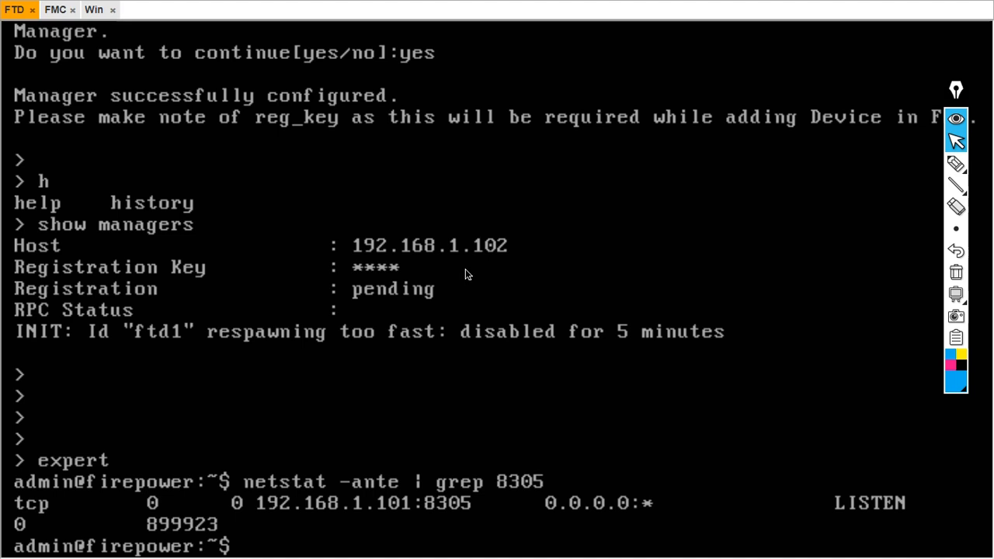
pyautogui.click(90, 11)
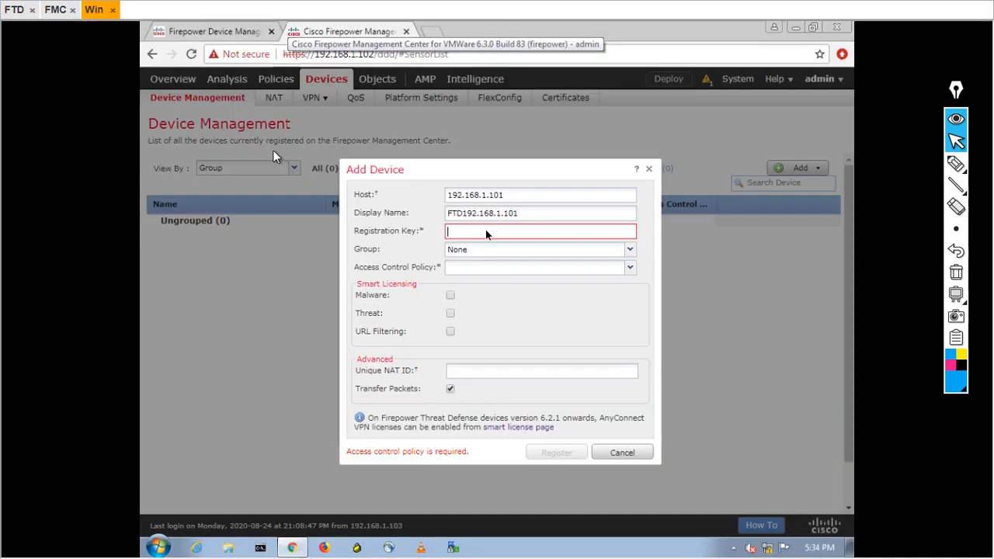
pyautogui.write('C')
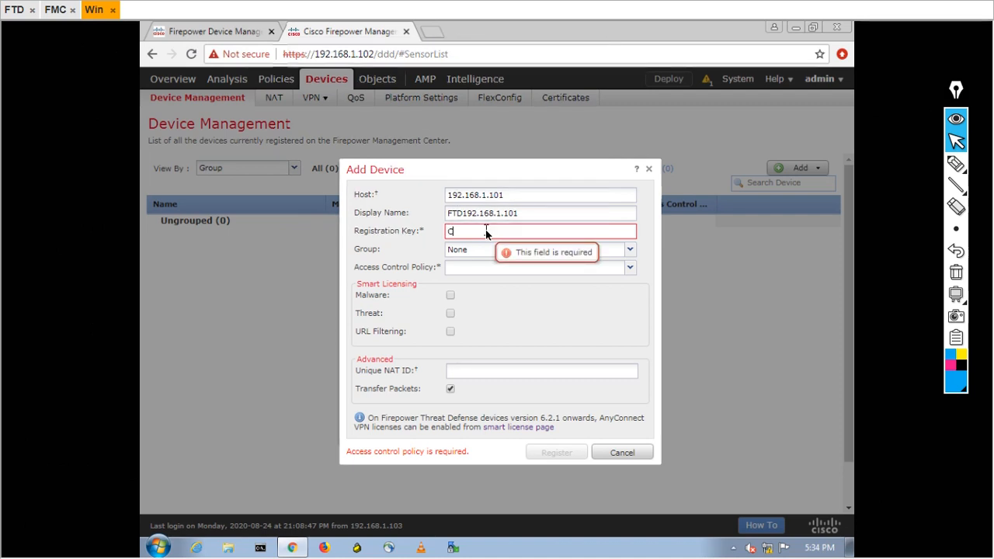
pyautogui.write('isc0123')
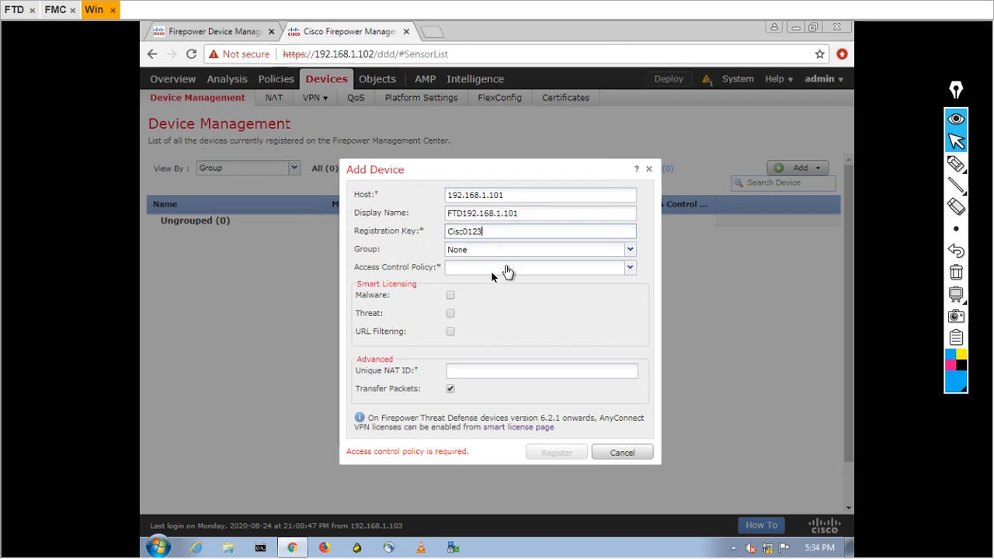
# Keep the device group as None and start creating a new access control policy
pyautogui.click(631, 249)
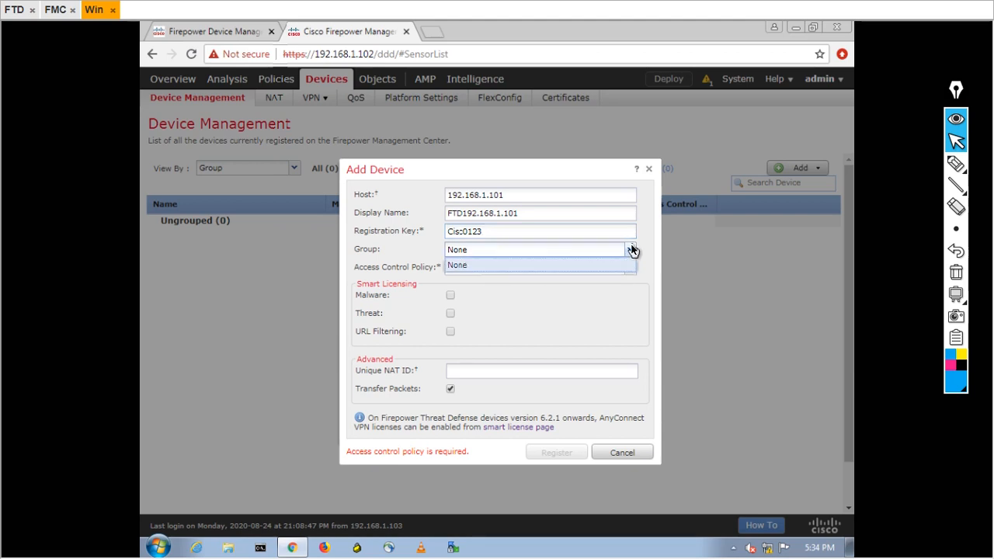
pyautogui.click(631, 249)
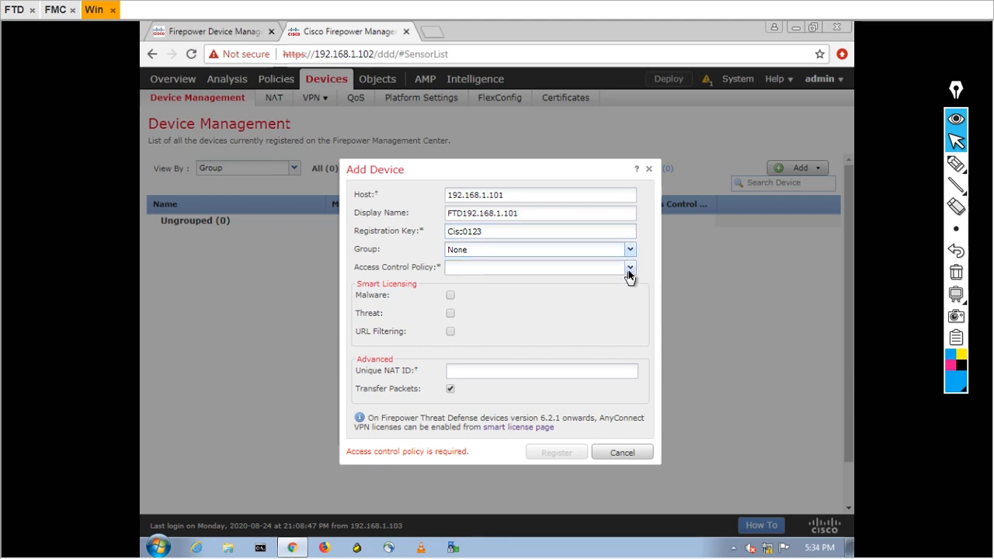
pyautogui.click(629, 270)
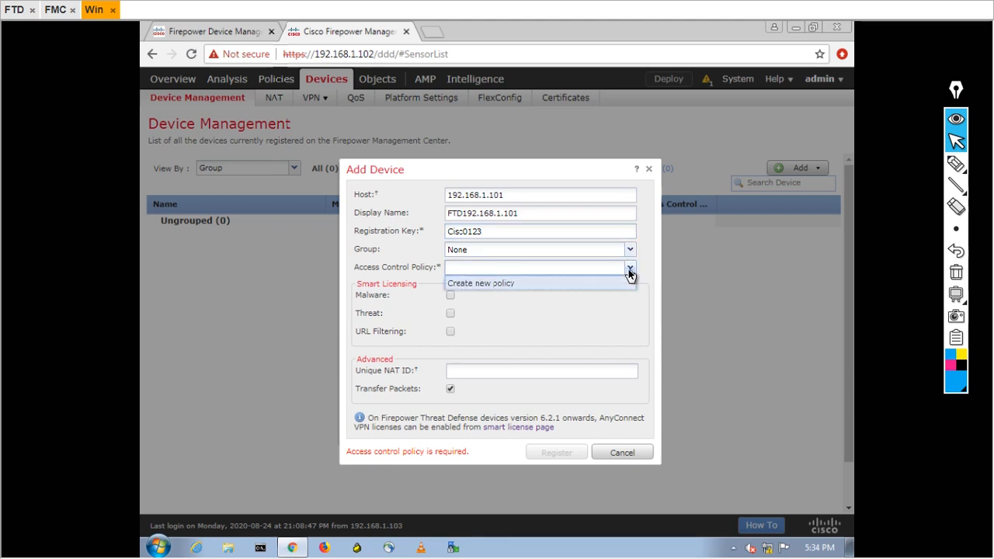
pyautogui.click(494, 284)
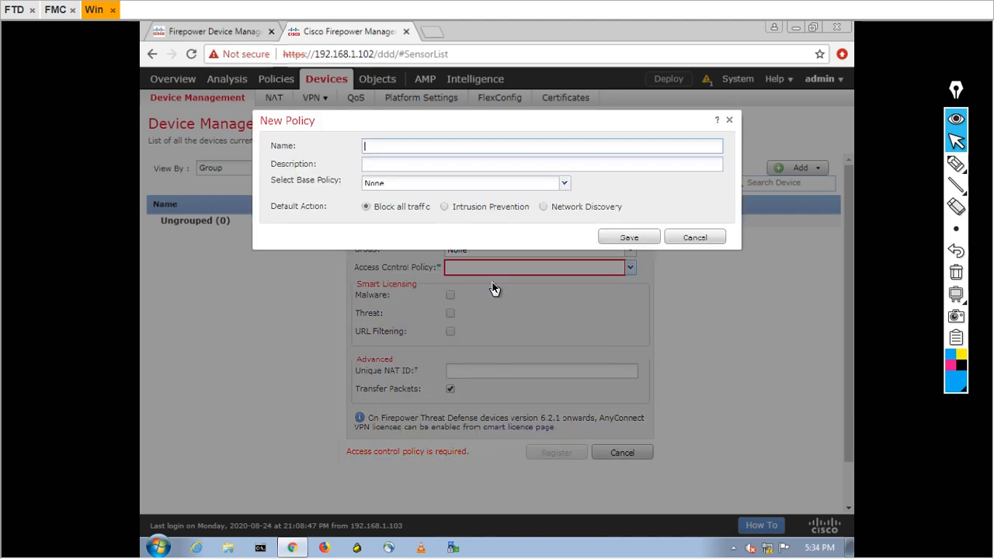
# Save a new policy named 'Block ALL' with default action Block all traffic
pyautogui.write('Block ALL')
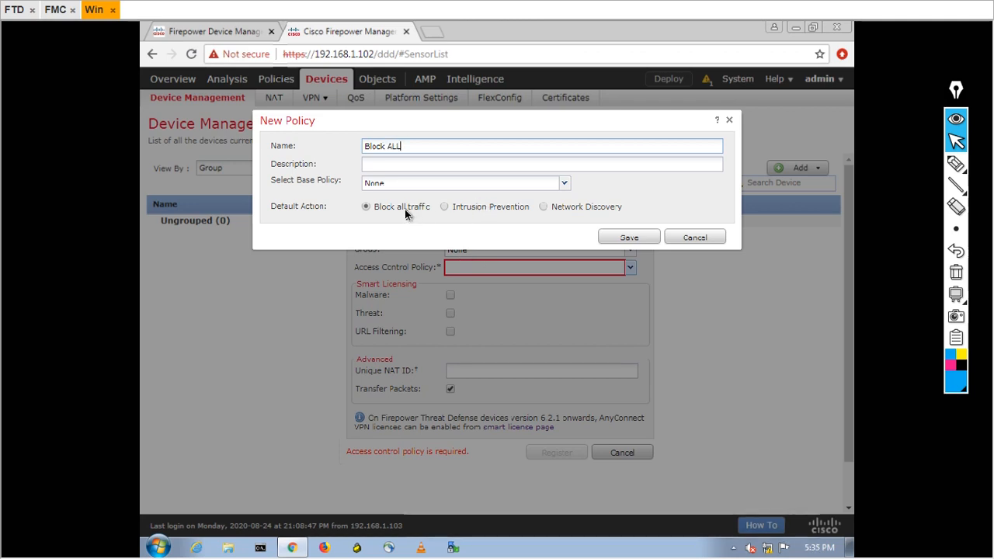
pyautogui.click(636, 239)
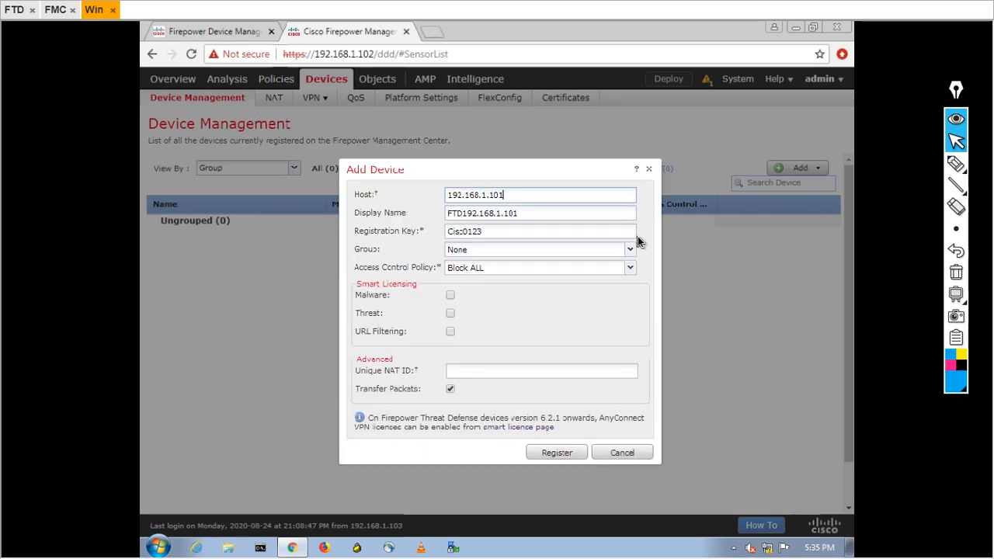
pyautogui.click(955, 163)
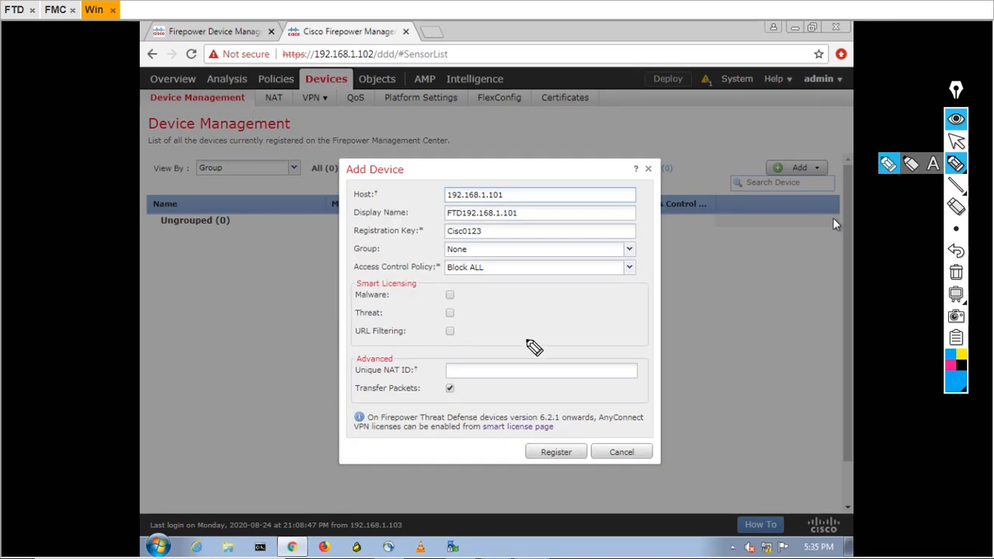
pyautogui.moveTo(441, 299)
pyautogui.mouseDown()
pyautogui.moveTo(455, 346)
pyautogui.moveTo(479, 295)
pyautogui.moveTo(446, 288)
pyautogui.moveTo(457, 284)
pyautogui.mouseUp()
pyautogui.click(956, 272)
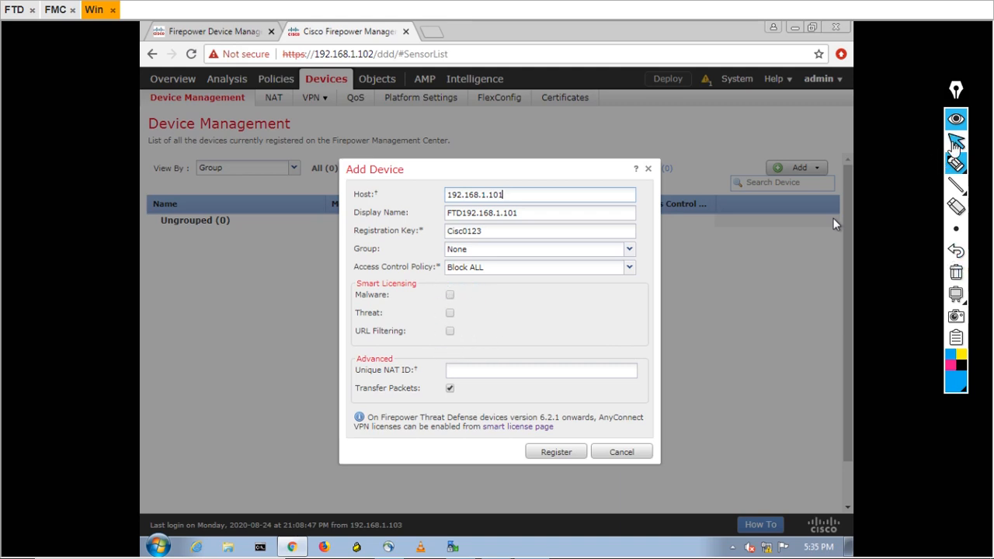
pyautogui.click(956, 142)
# Enable Malware, Threat and URL Filtering licences, register, and mark the listed FTD192.168.1.101
pyautogui.click(449, 296)
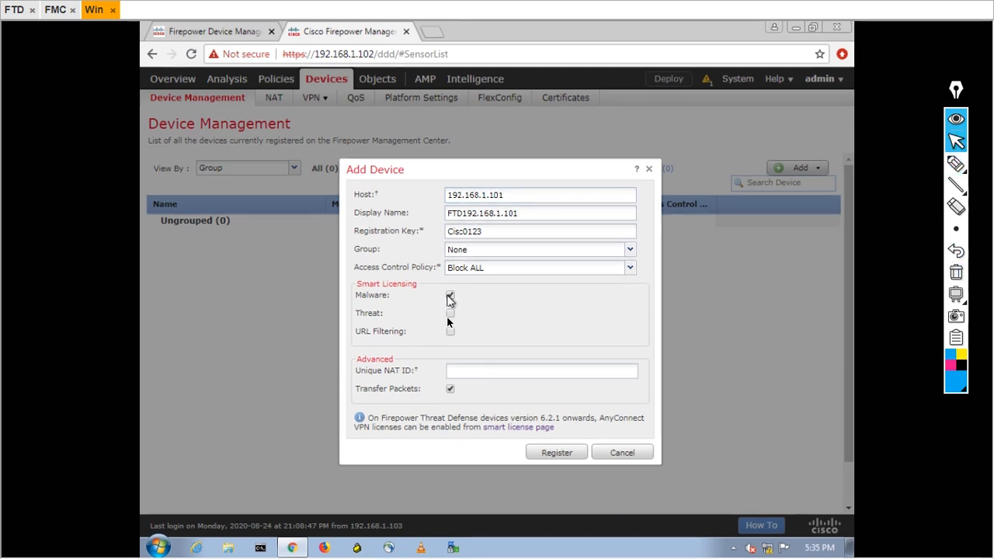
pyautogui.click(450, 314)
pyautogui.click(450, 331)
pyautogui.click(551, 455)
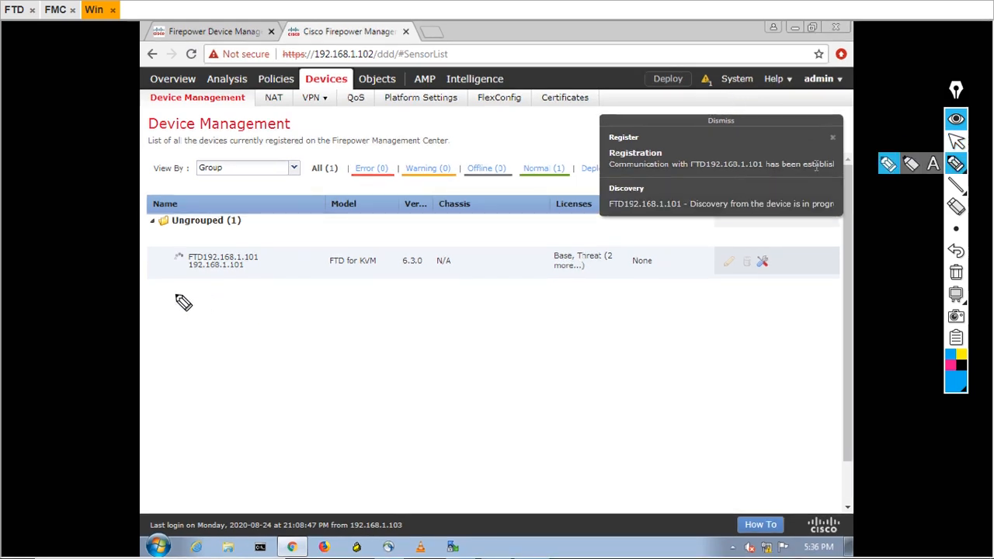
pyautogui.moveTo(176, 295)
pyautogui.mouseDown()
pyautogui.moveTo(271, 311)
pyautogui.moveTo(288, 288)
pyautogui.mouseUp()
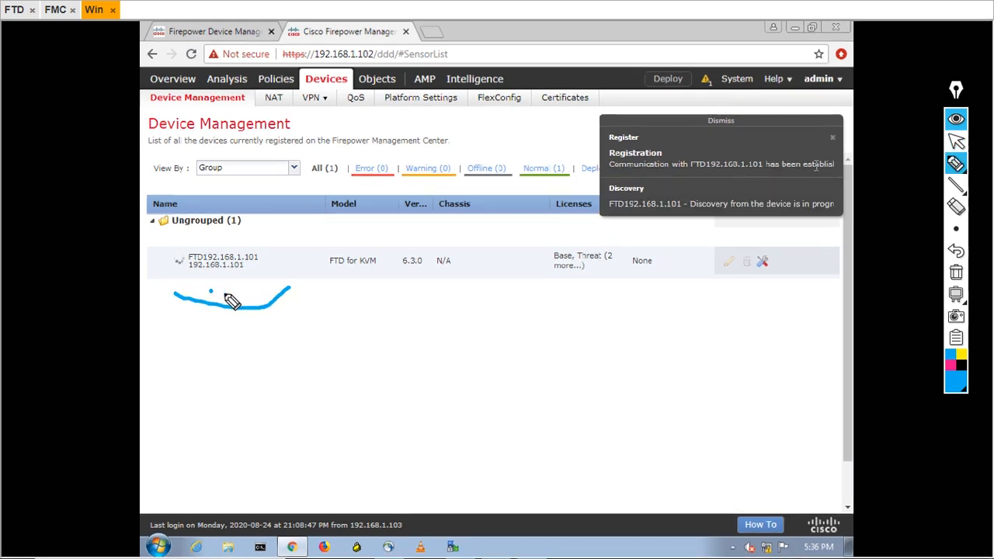
pyautogui.moveTo(210, 291); pyautogui.dragTo(294, 267)
pyautogui.moveTo(681, 101)
pyautogui.mouseDown()
pyautogui.moveTo(706, 56)
pyautogui.moveTo(727, 90)
pyautogui.mouseUp()
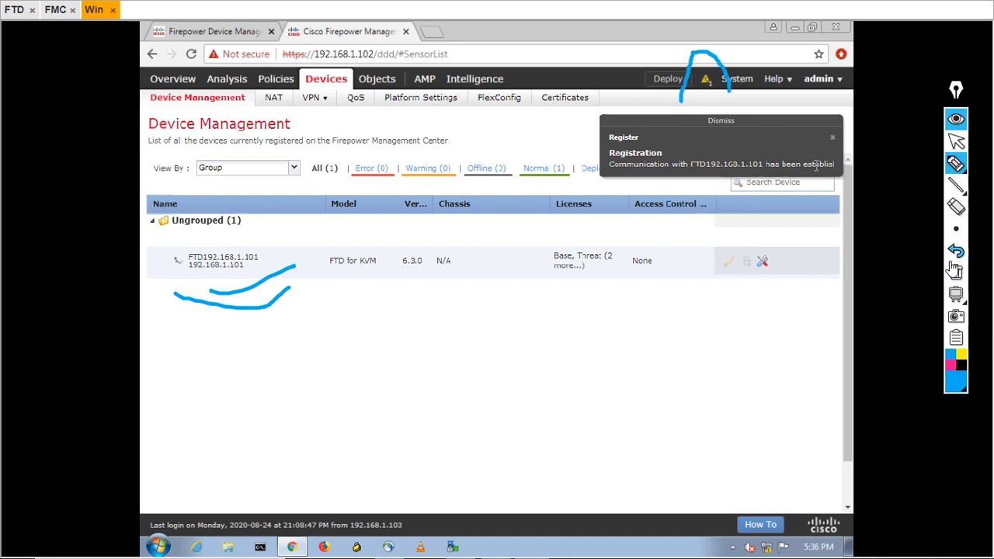
pyautogui.click(956, 272)
pyautogui.click(956, 140)
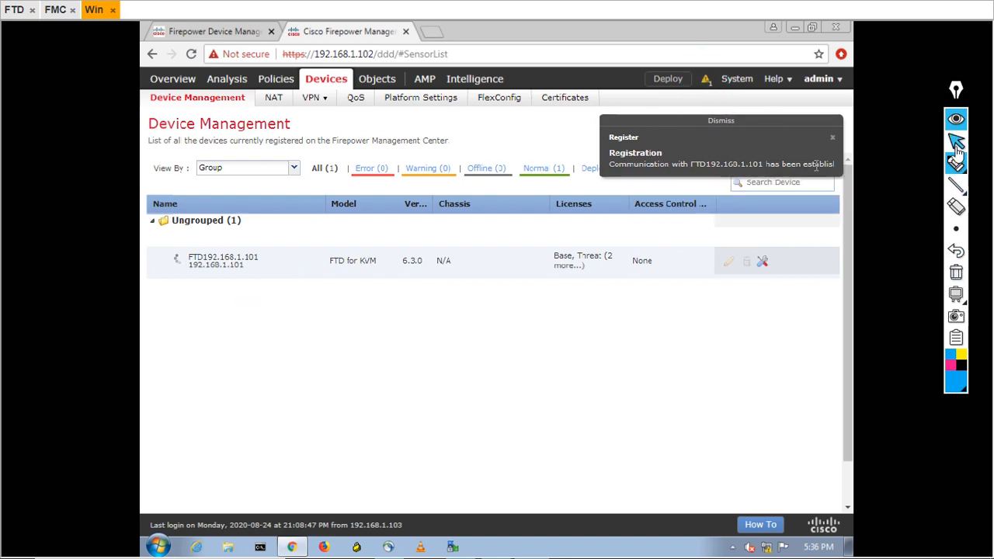
# Check the Health and Tasks lists for FTD192.168.1.101's registration and discovery status
pyautogui.click(706, 82)
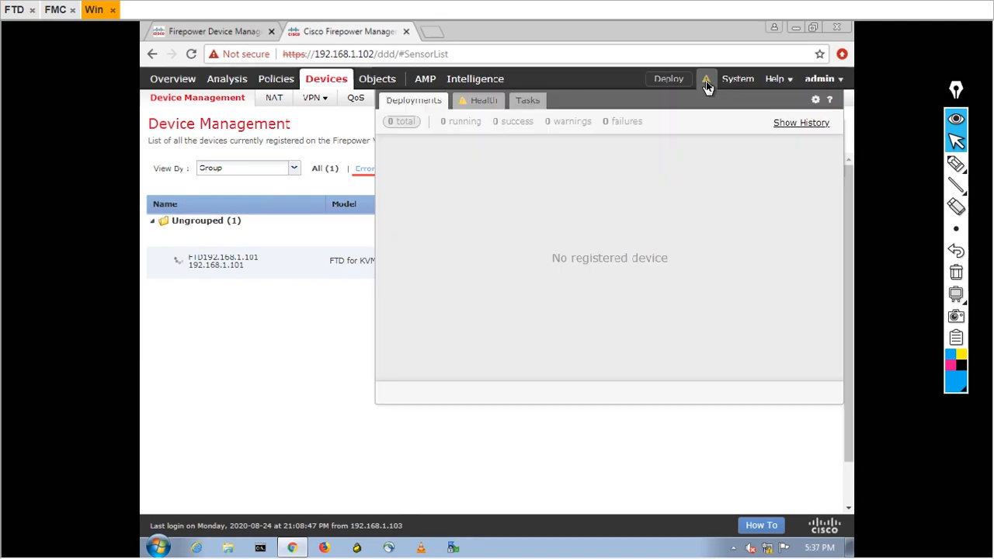
pyautogui.click(485, 103)
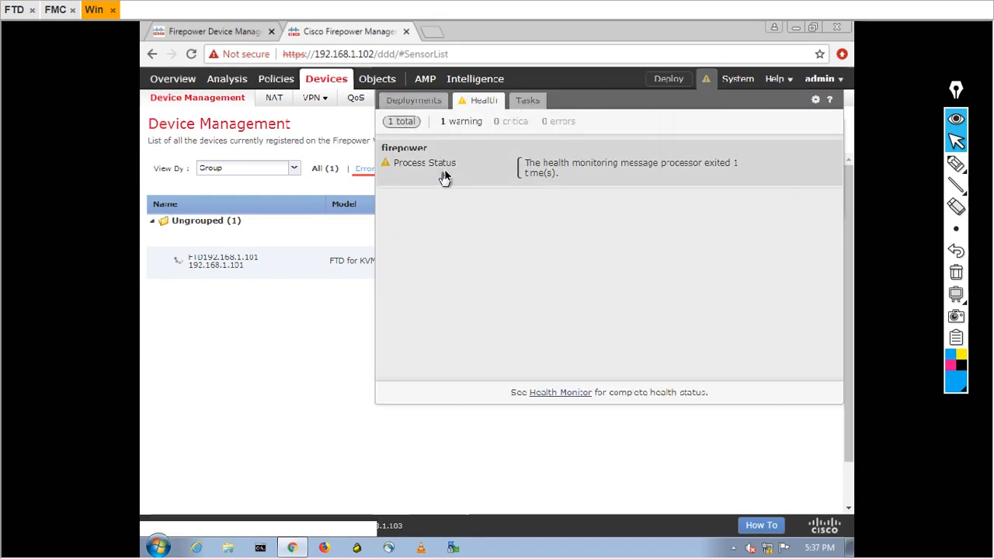
pyautogui.click(529, 104)
# Highlight the Registration, communication-established and discovery-in-progress messages, then return to the FTD console
pyautogui.click(956, 163)
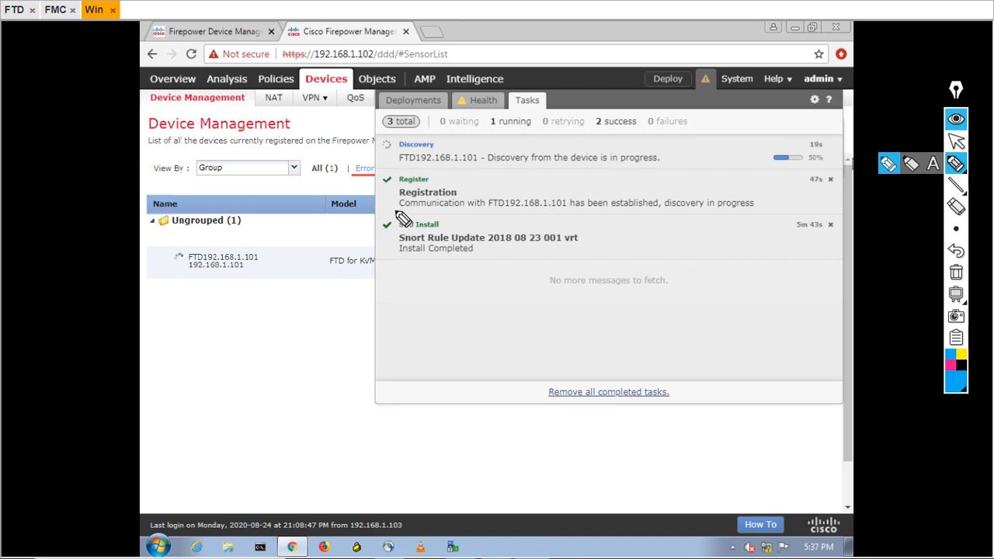
pyautogui.moveTo(398, 208); pyautogui.dragTo(465, 201)
pyautogui.moveTo(600, 220); pyautogui.dragTo(660, 220)
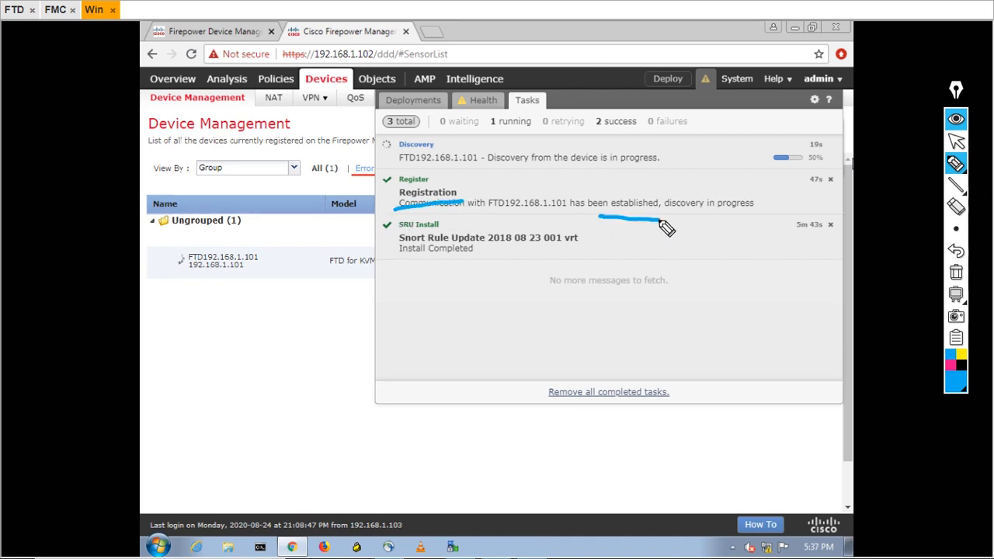
pyautogui.moveTo(396, 167); pyautogui.dragTo(649, 172)
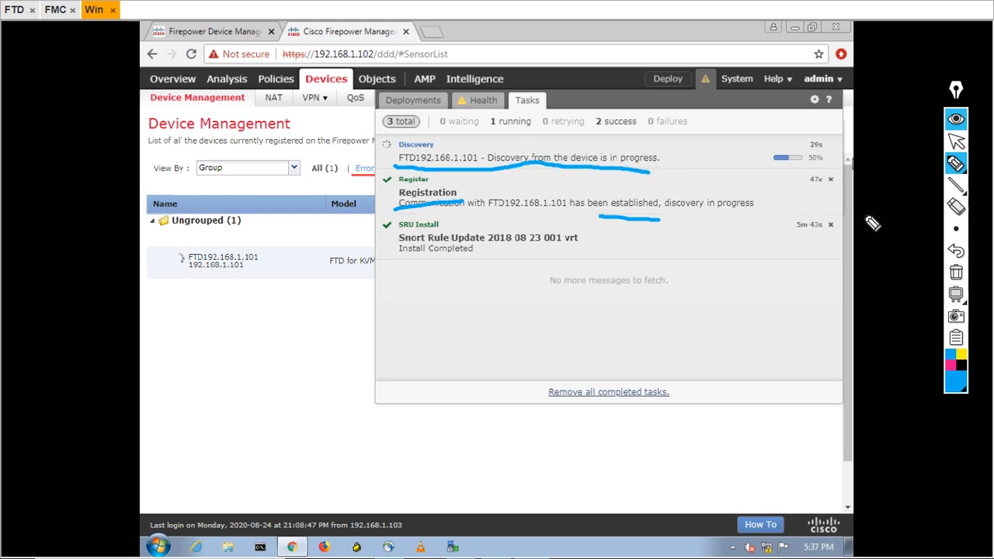
pyautogui.moveTo(576, 221); pyautogui.dragTo(663, 220)
pyautogui.click(956, 272)
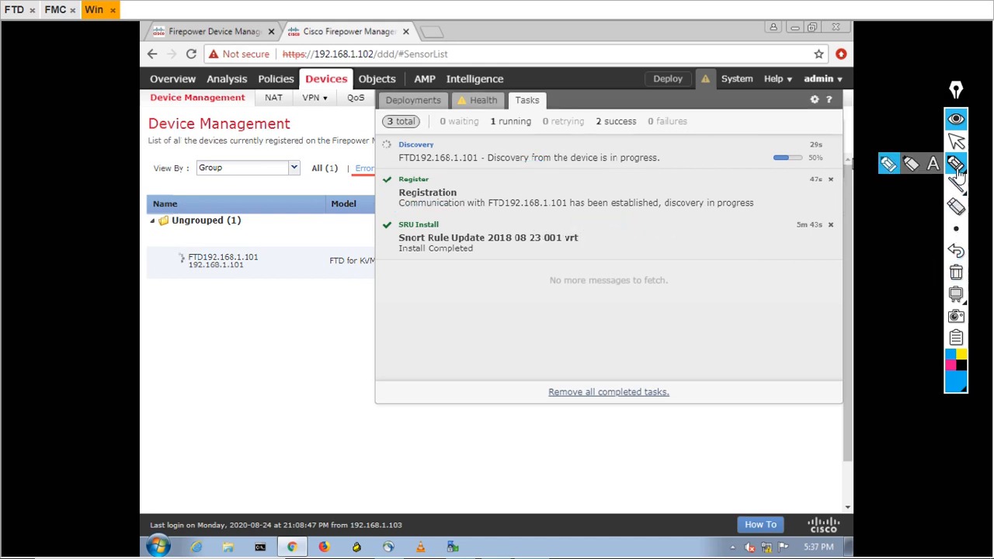
pyautogui.click(956, 140)
pyautogui.click(14, 11)
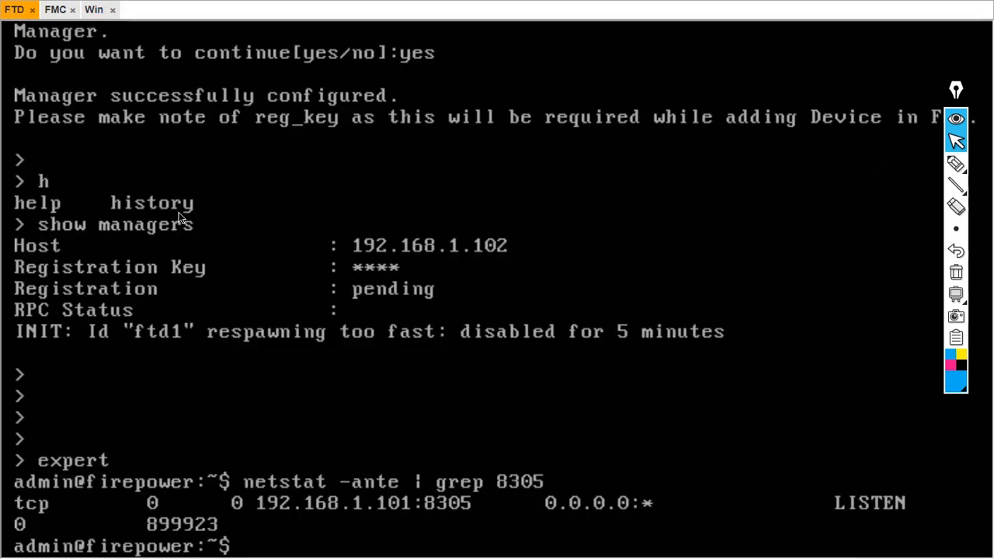
# Rerun 'netstat -ante | grep 8305' from history in the expert shell
pyautogui.press('Return')
pyautogui.press('Return')
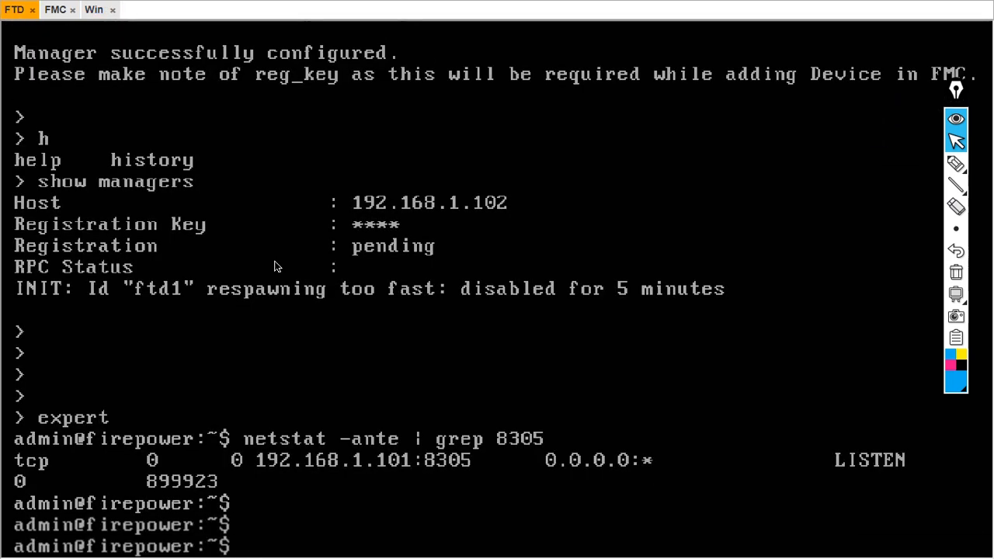
pyautogui.press('Up')
pyautogui.press('Up')
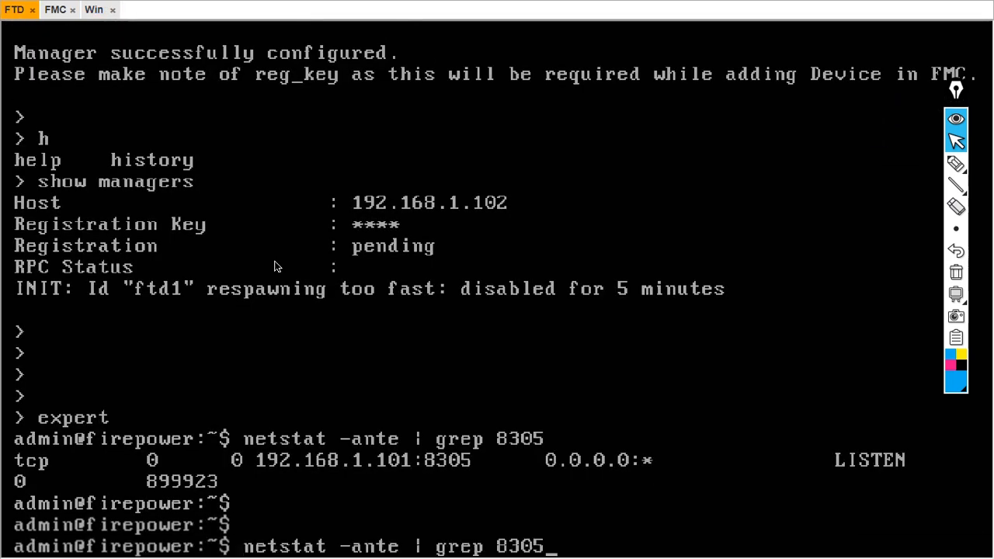
pyautogui.press('Down')
pyautogui.press('Return')
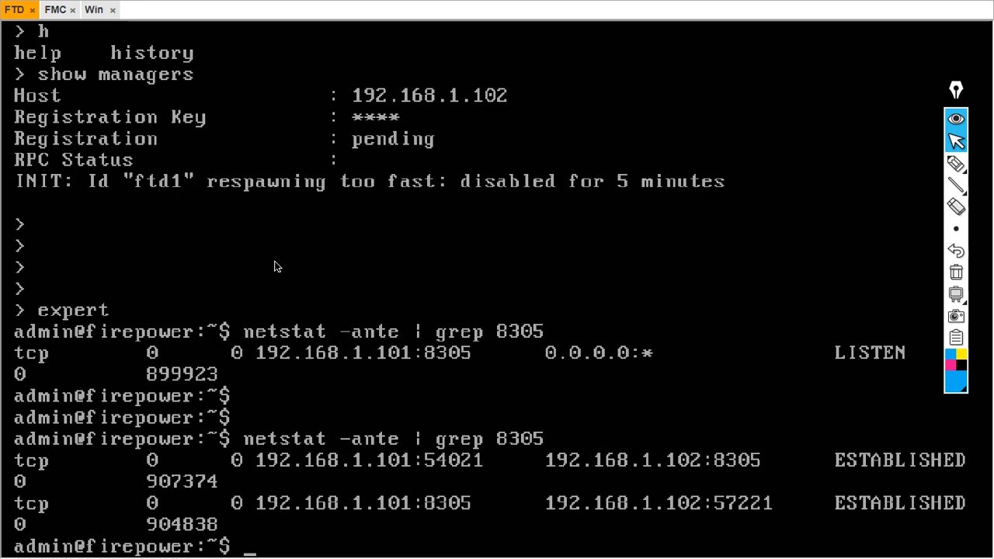
# Mark the two ESTABLISHED lines against the earlier LISTEN output and sketch firewall-to-manager boxes
pyautogui.click(956, 163)
pyautogui.moveTo(871, 392)
pyautogui.mouseDown()
pyautogui.moveTo(875, 427)
pyautogui.moveTo(893, 410)
pyautogui.mouseUp()
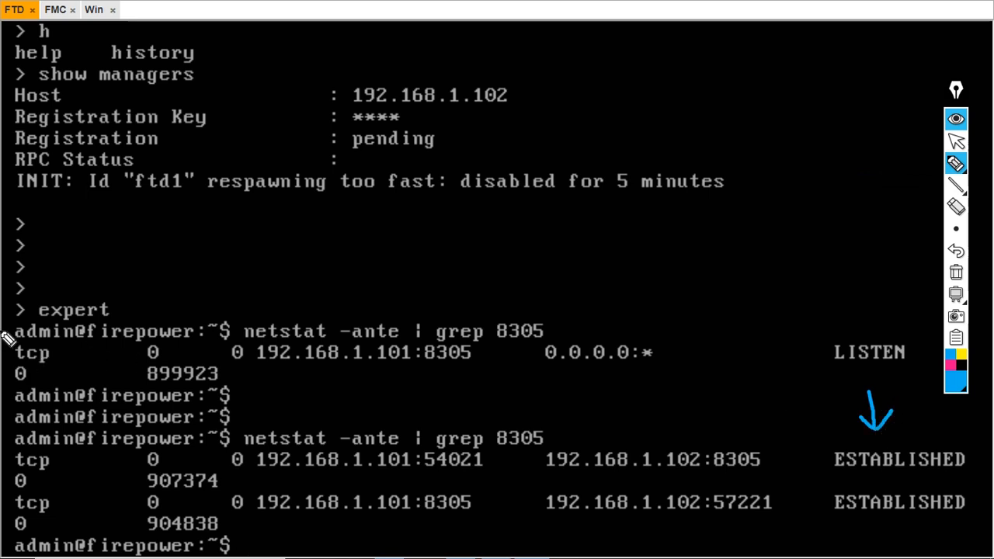
pyautogui.moveTo(8, 331); pyautogui.dragTo(7, 378)
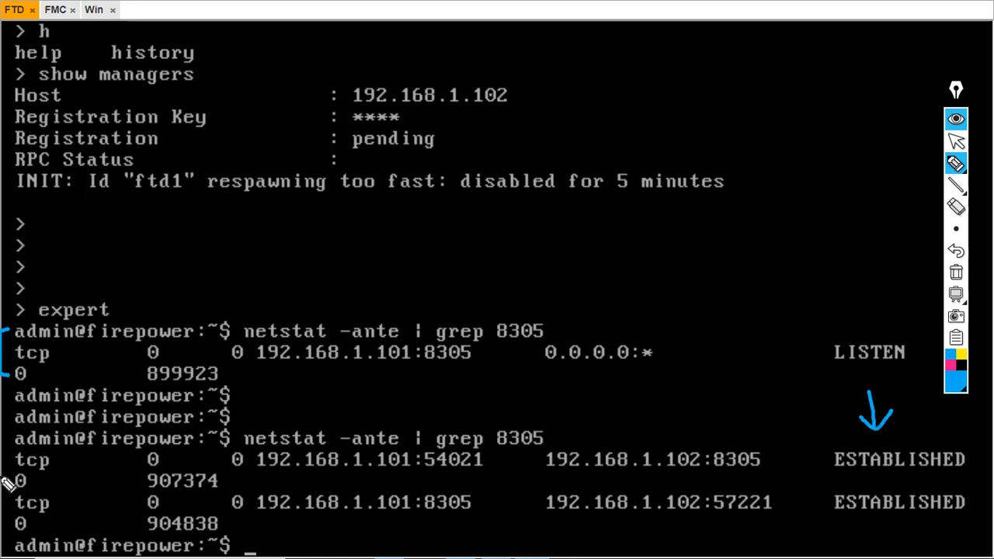
pyautogui.moveTo(2, 470); pyautogui.dragTo(14, 460)
pyautogui.moveTo(3, 513); pyautogui.dragTo(16, 501)
pyautogui.moveTo(317, 268)
pyautogui.mouseDown()
pyautogui.moveTo(318, 299)
pyautogui.moveTo(402, 251)
pyautogui.moveTo(325, 262)
pyautogui.mouseUp()
pyautogui.moveTo(541, 232)
pyautogui.mouseDown()
pyautogui.moveTo(551, 270)
pyautogui.moveTo(624, 199)
pyautogui.moveTo(549, 233)
pyautogui.mouseUp()
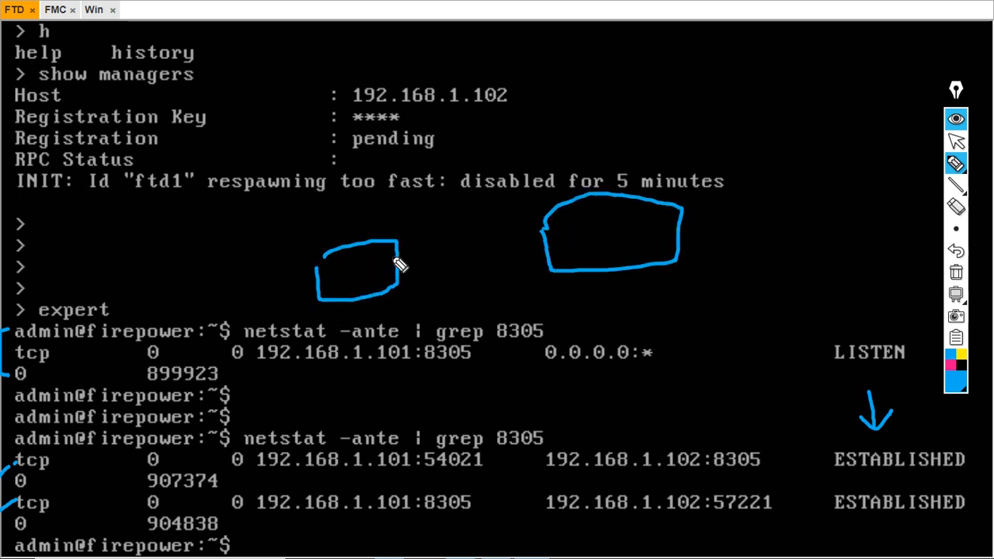
pyautogui.moveTo(398, 264)
pyautogui.mouseDown()
pyautogui.moveTo(543, 241)
pyautogui.moveTo(450, 284)
pyautogui.moveTo(417, 284)
pyautogui.moveTo(452, 300)
pyautogui.mouseUp()
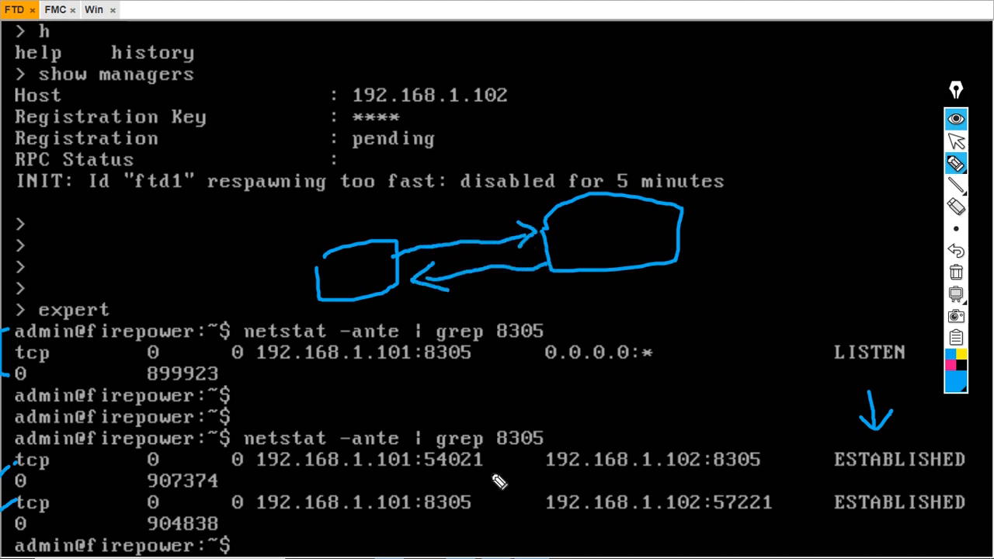
# Underline endpoints 192.168.1.101:54021 and 192.168.1.102:57221 and the reverse 8305 connection, then clear annotations
pyautogui.moveTo(249, 481); pyautogui.dragTo(406, 483)
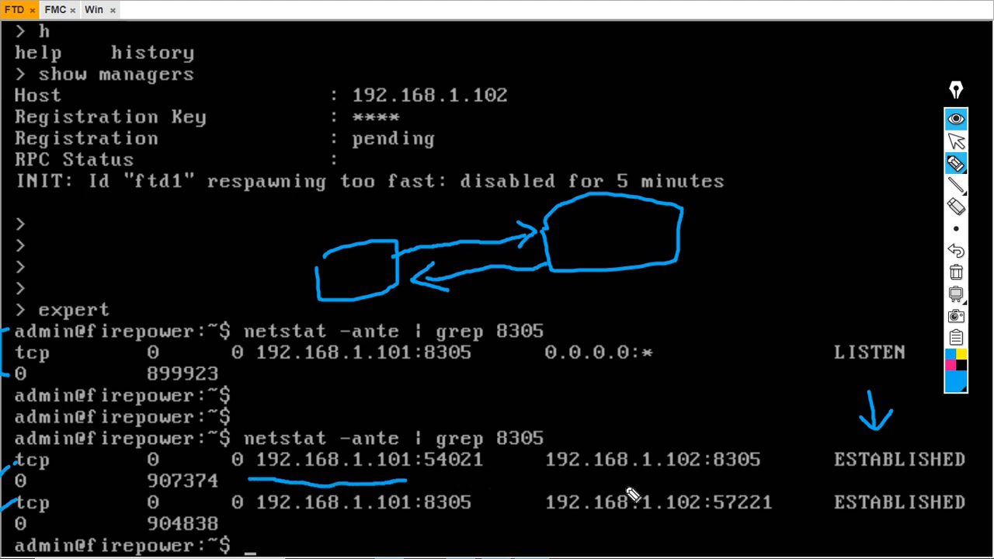
pyautogui.moveTo(498, 484)
pyautogui.mouseDown()
pyautogui.moveTo(520, 468)
pyautogui.moveTo(608, 484)
pyautogui.moveTo(723, 480)
pyautogui.moveTo(754, 445)
pyautogui.moveTo(716, 471)
pyautogui.mouseUp()
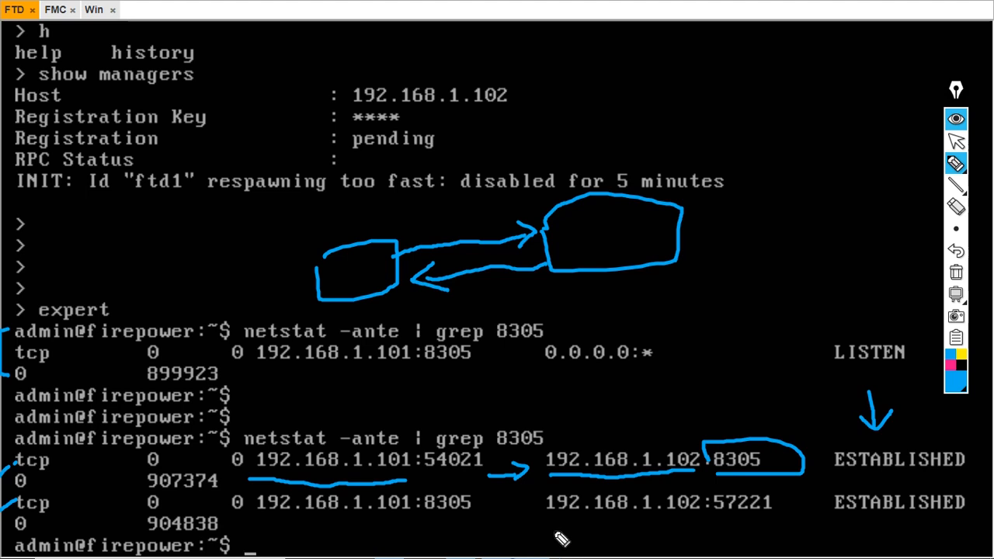
pyautogui.moveTo(554, 522); pyautogui.dragTo(752, 525)
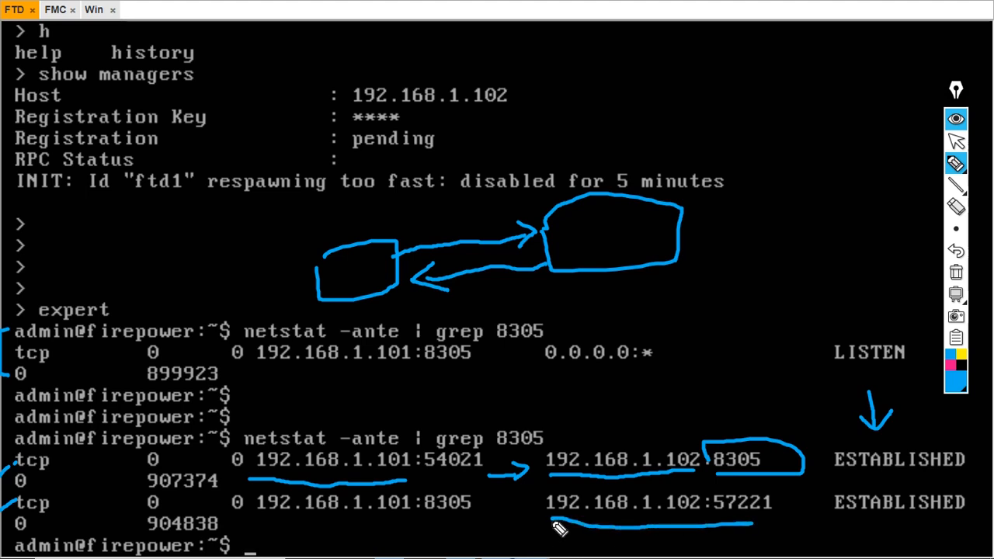
pyautogui.moveTo(554, 523)
pyautogui.mouseDown()
pyautogui.moveTo(440, 520)
pyautogui.moveTo(448, 523)
pyautogui.moveTo(459, 504)
pyautogui.moveTo(421, 480)
pyautogui.moveTo(424, 517)
pyautogui.mouseUp()
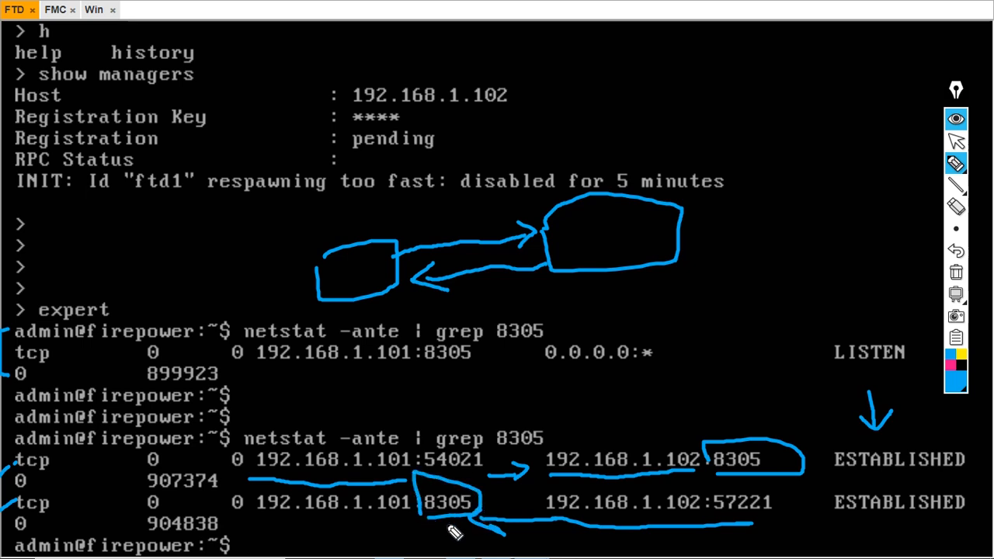
pyautogui.moveTo(817, 442)
pyautogui.mouseDown()
pyautogui.moveTo(815, 490)
pyautogui.moveTo(959, 526)
pyautogui.mouseUp()
pyautogui.click(956, 273)
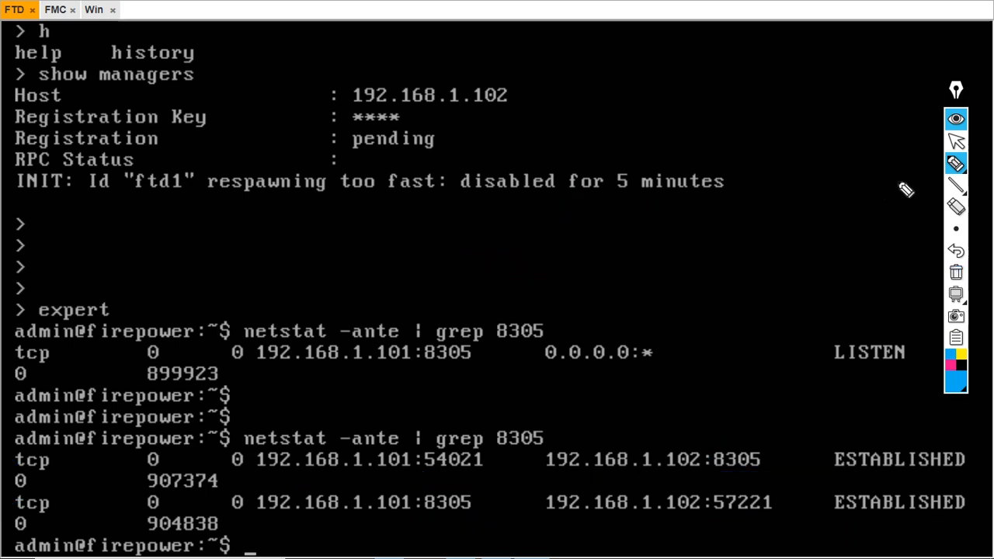
pyautogui.click(956, 140)
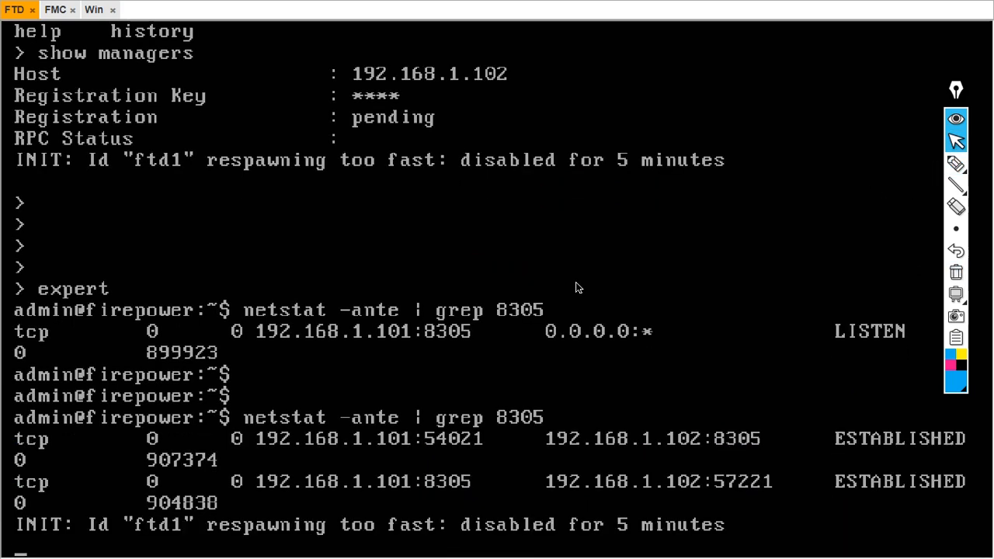
# Exit expert mode and run 'show managers' to check the registration status
pyautogui.press('Return')
pyautogui.press('Return')
pyautogui.press('Return')
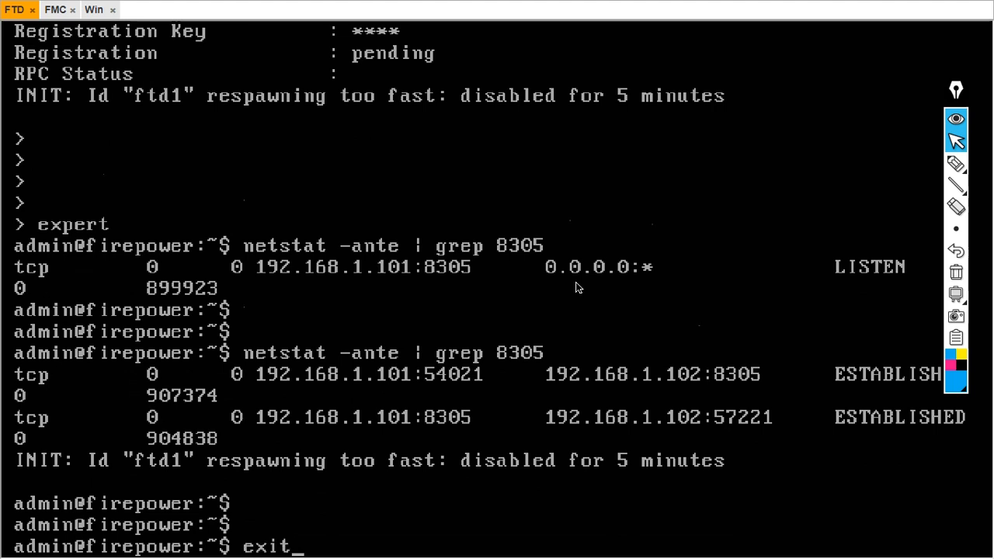
pyautogui.press('Return')
pyautogui.press('Return')
pyautogui.press('Return')
pyautogui.press('Return')
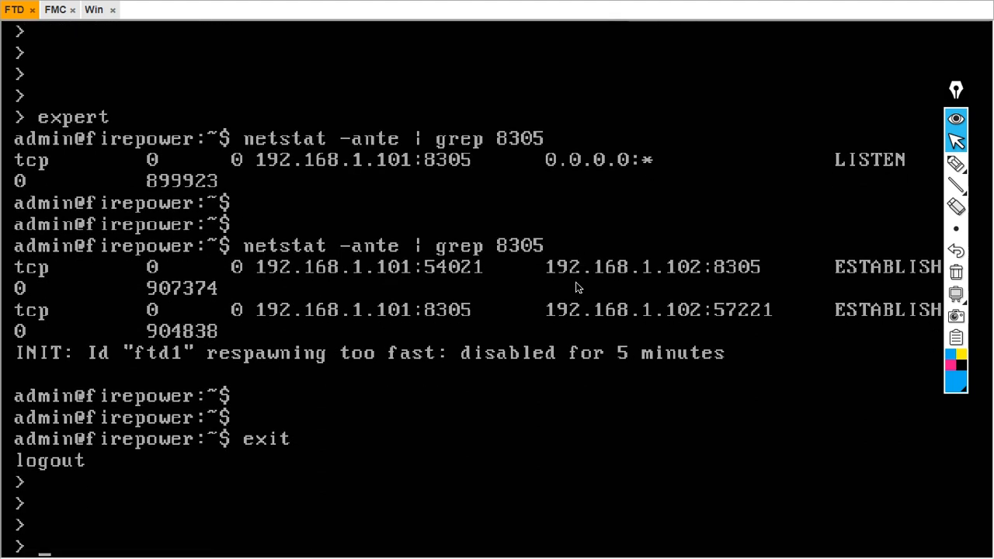
pyautogui.write('sh')
pyautogui.press('Tab')
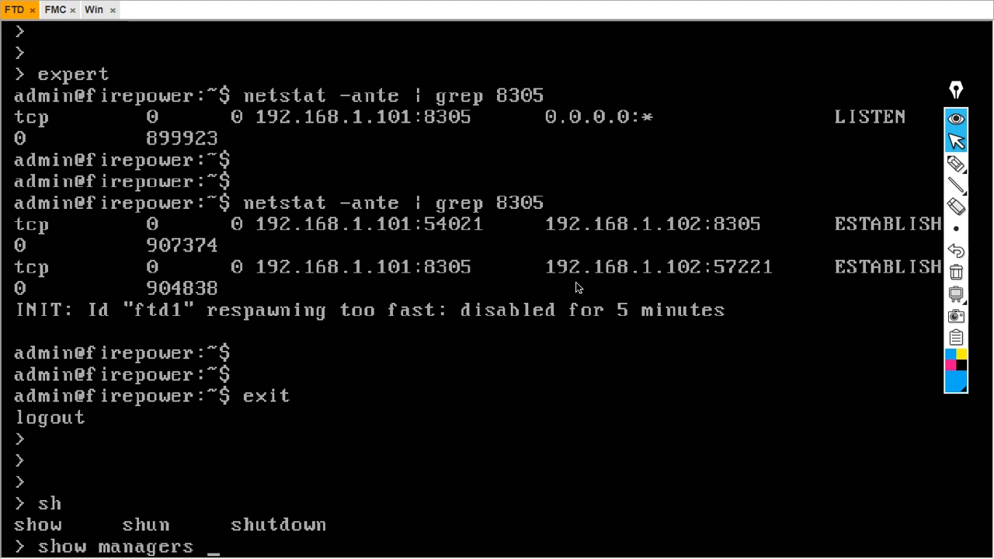
pyautogui.press('Return')
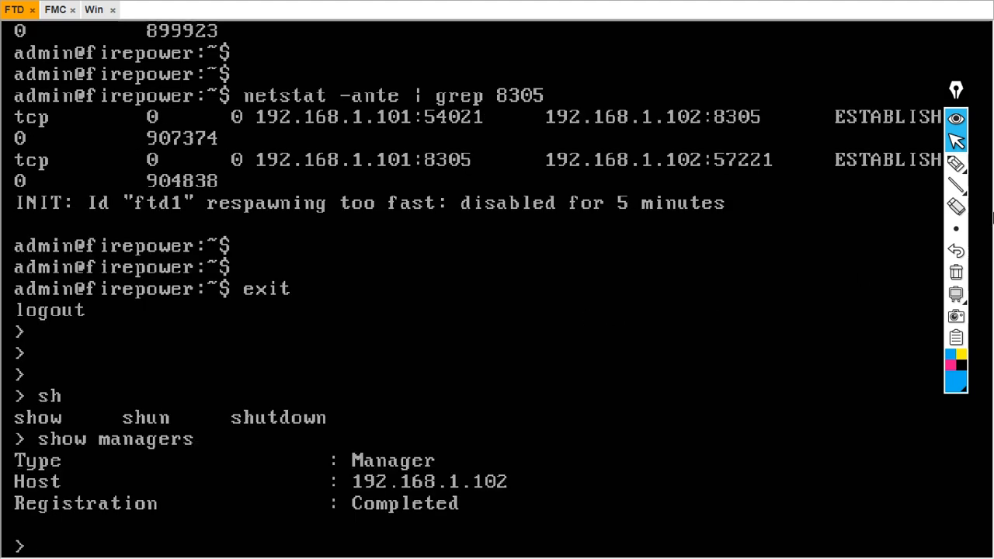
# Underline the Completed registration status, clear the pen marks, and switch to the Win session
pyautogui.click(956, 164)
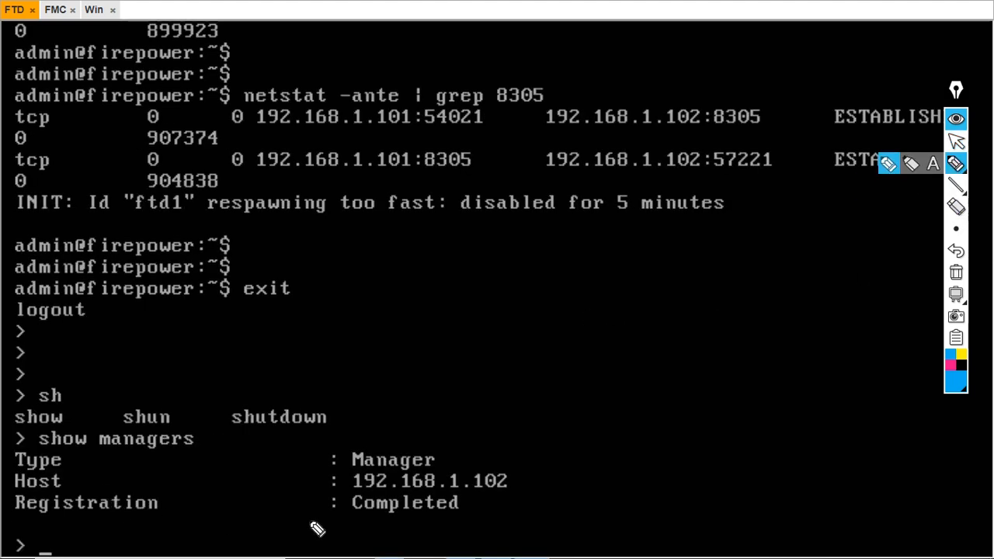
pyautogui.moveTo(317, 523); pyautogui.dragTo(508, 510)
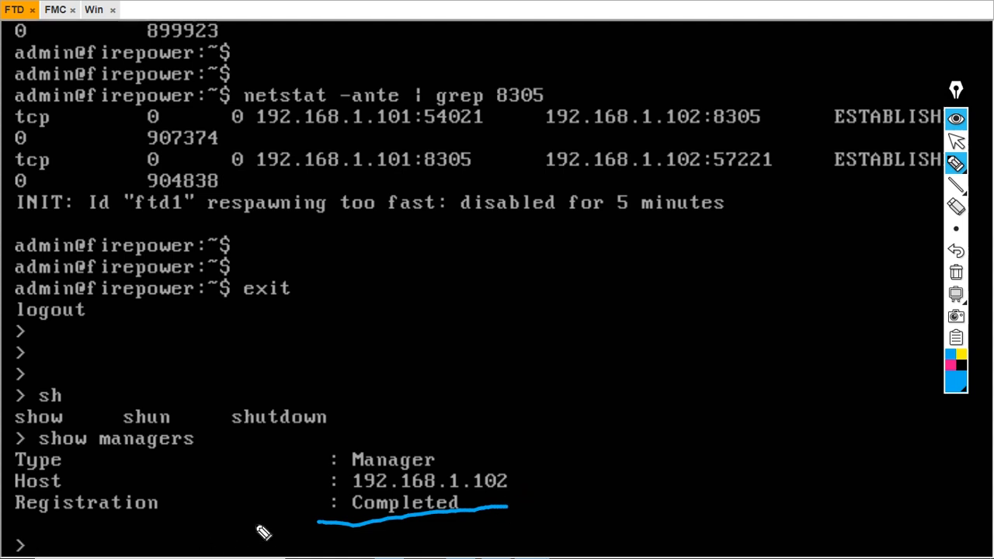
pyautogui.moveTo(332, 525); pyautogui.dragTo(332, 498)
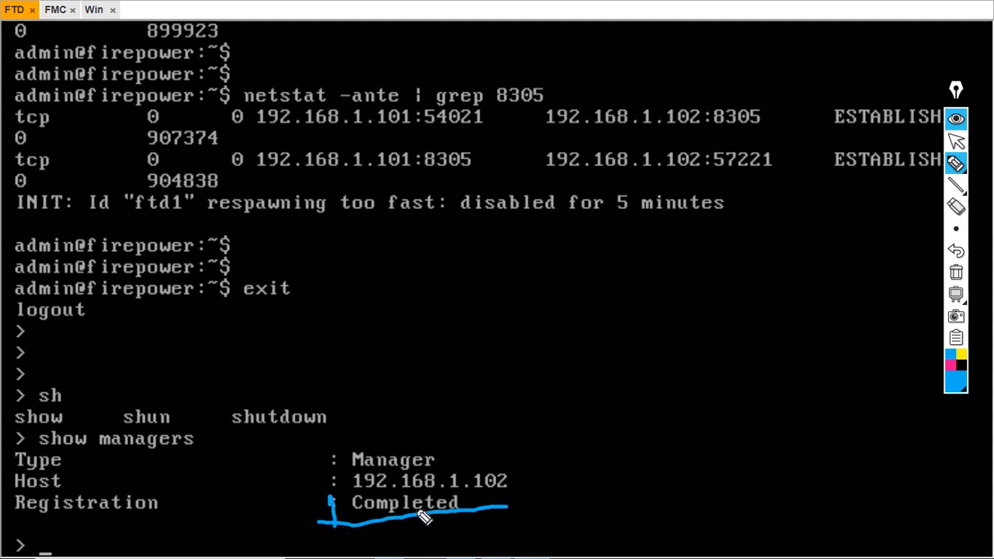
pyautogui.click(956, 272)
pyautogui.click(956, 140)
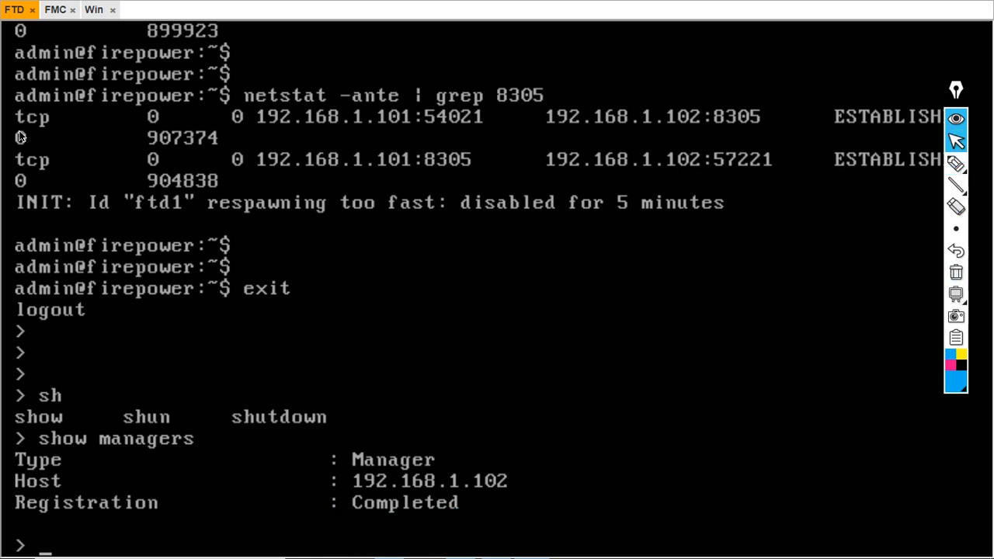
pyautogui.click(93, 13)
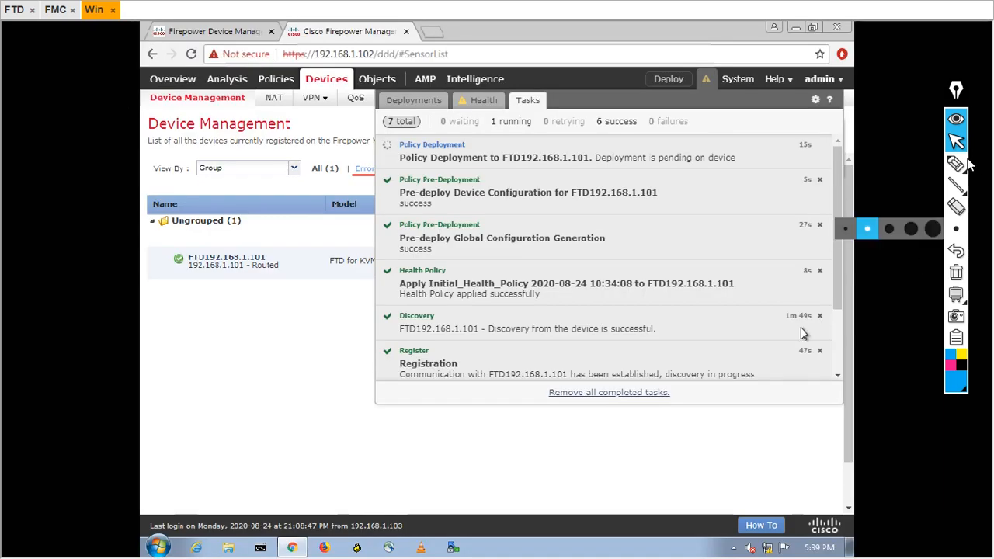
# Highlight the successful discovery message and the device table, then clear the highlights
pyautogui.click(956, 163)
pyautogui.moveTo(559, 351); pyautogui.dragTo(657, 321)
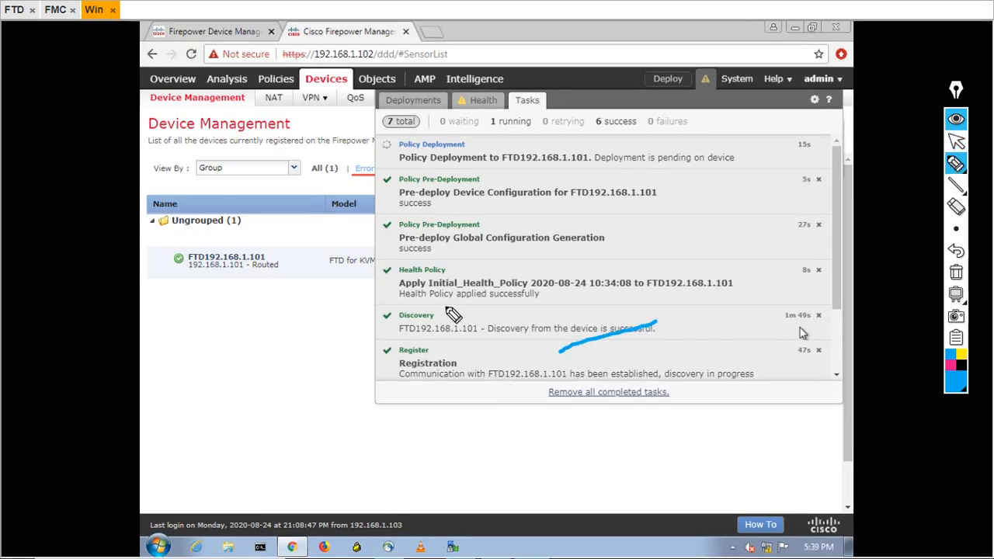
pyautogui.moveTo(365, 208); pyautogui.dragTo(412, 191)
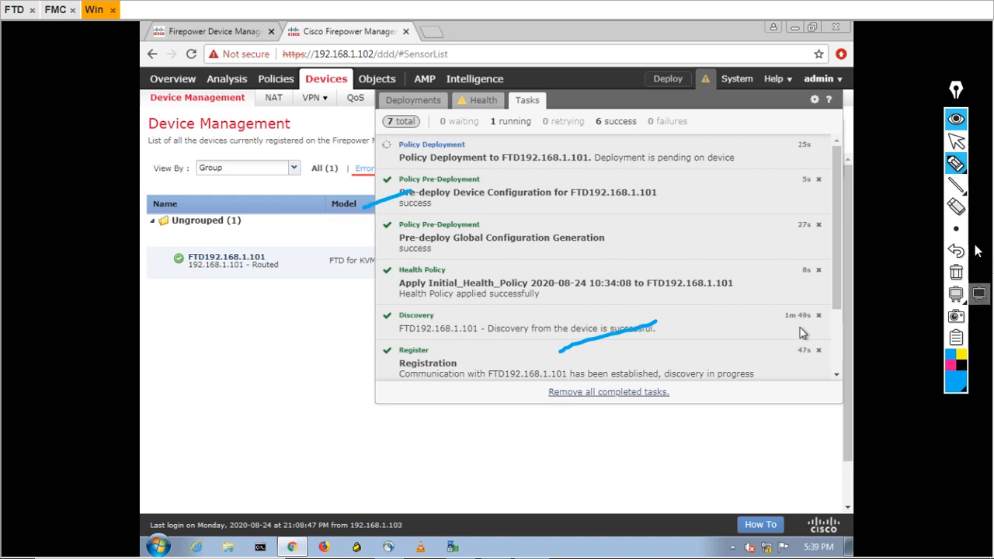
pyautogui.click(956, 273)
pyautogui.click(956, 143)
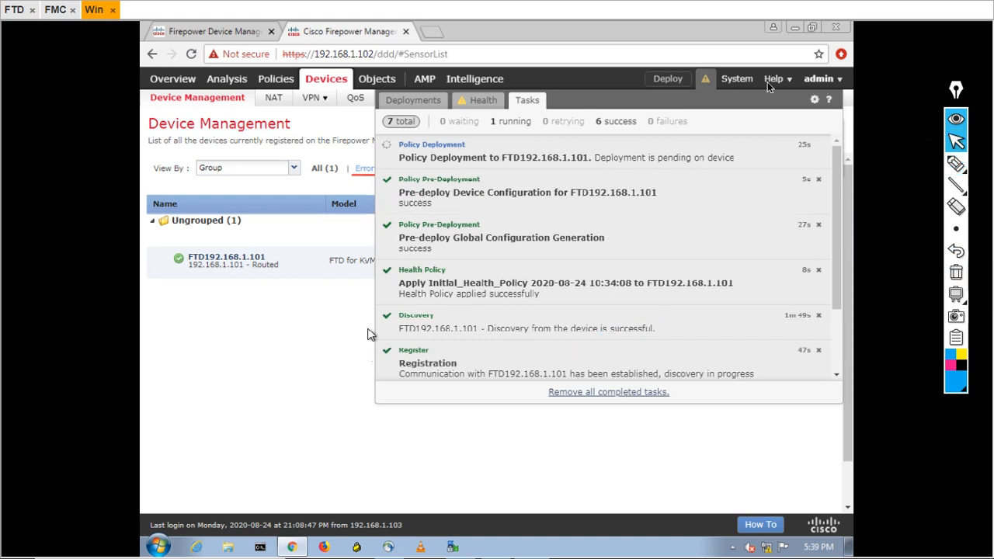
# Close the task list and highlight the FTD192.168.1.101 row under Ungrouped (1)
pyautogui.click(709, 83)
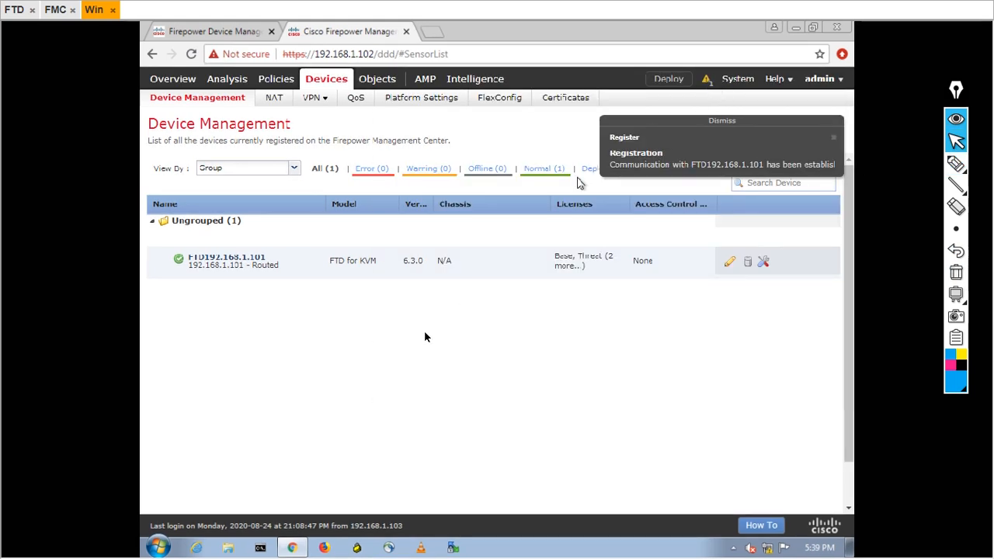
pyautogui.click(956, 164)
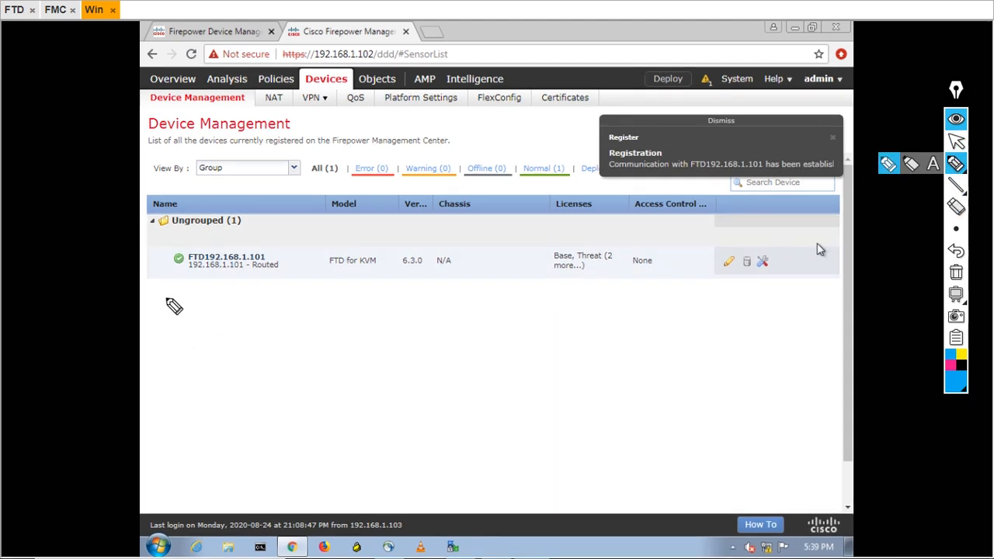
pyautogui.moveTo(166, 299); pyautogui.dragTo(245, 251)
pyautogui.moveTo(177, 305)
pyautogui.mouseDown()
pyautogui.moveTo(172, 257)
pyautogui.moveTo(239, 229)
pyautogui.mouseUp()
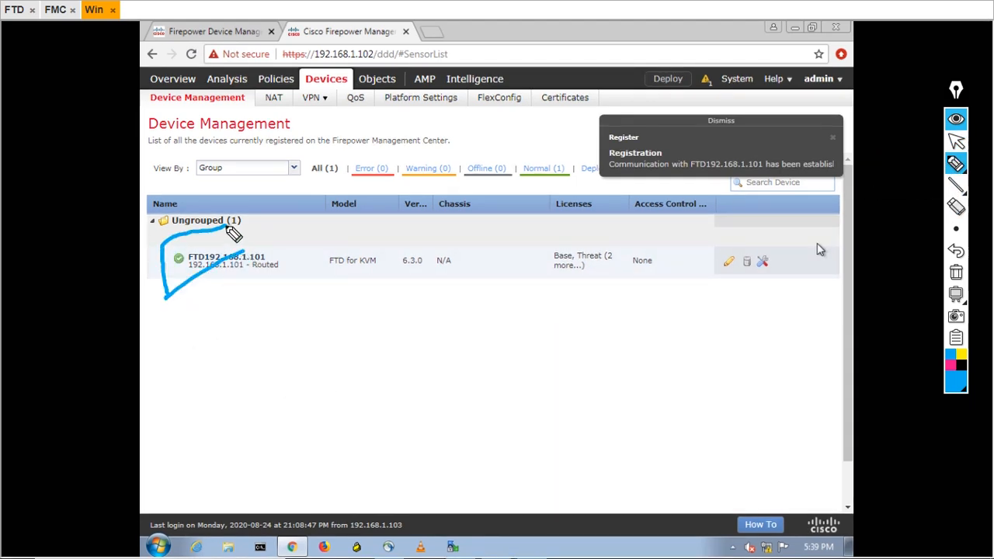
pyautogui.moveTo(163, 303); pyautogui.dragTo(264, 310)
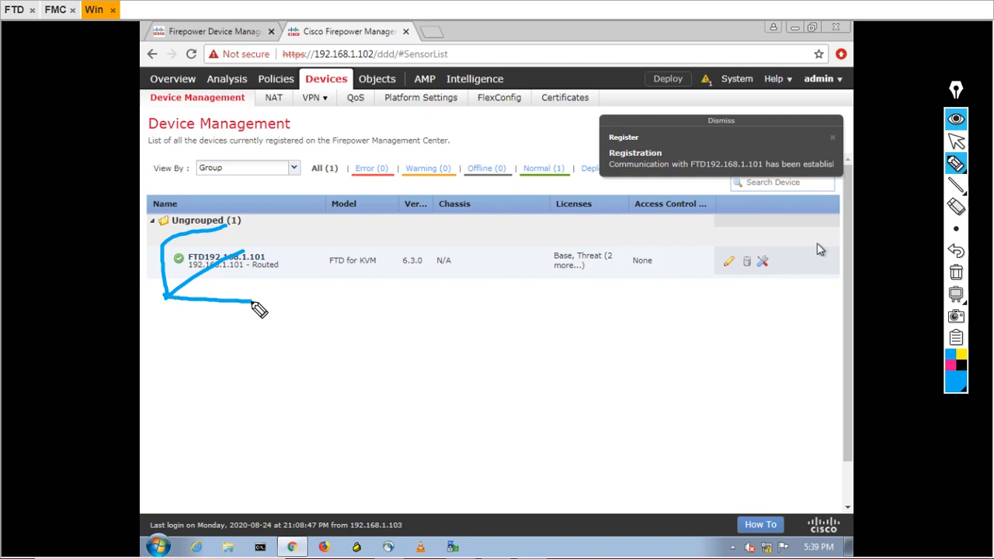